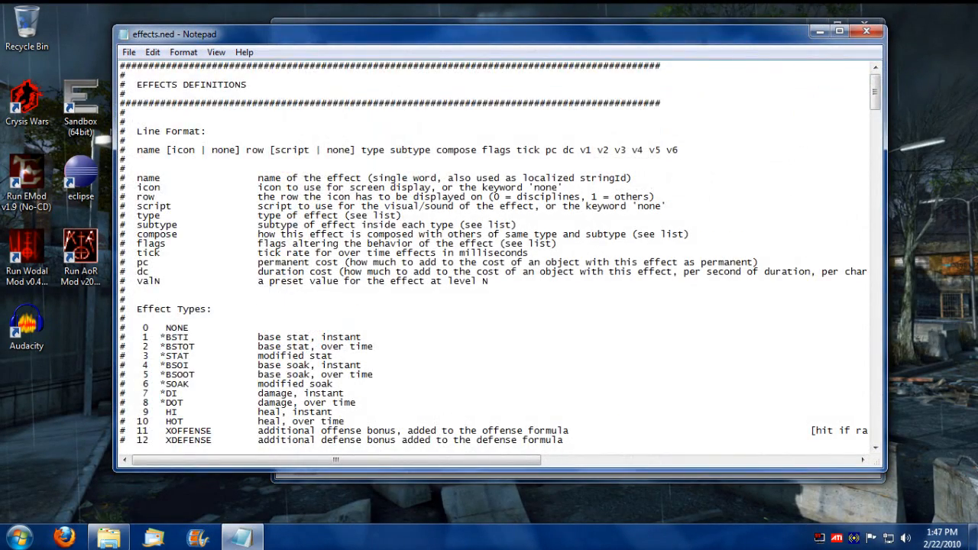
scroll(489, 268, down, 10)
scroll(490, 267, down, 10)
scroll(490, 268, down, 5)
scroll(490, 268, down, 8)
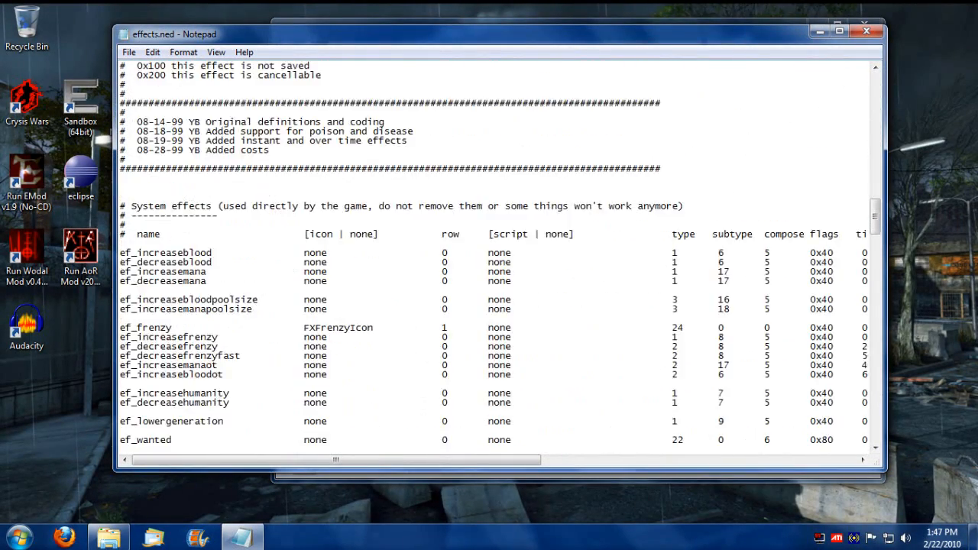
scroll(490, 268, down, 3)
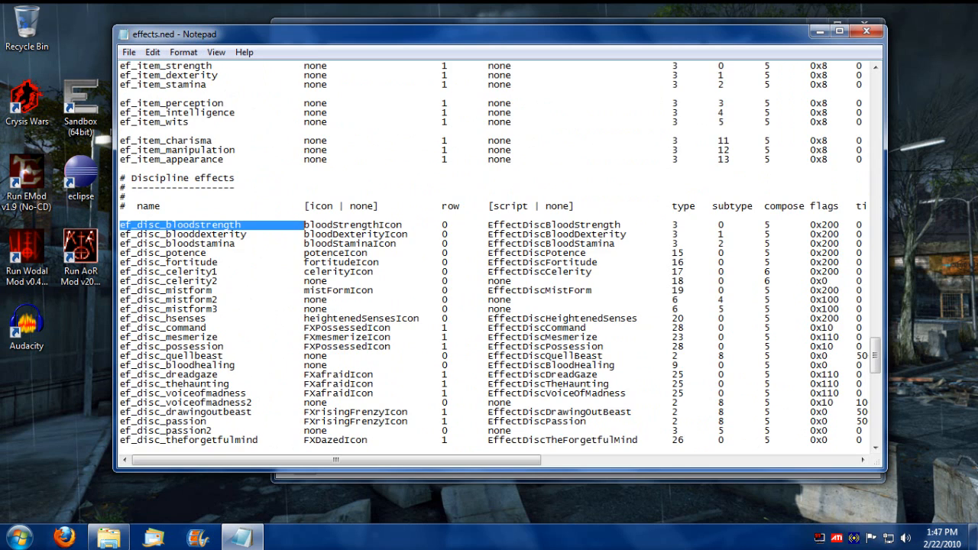
Step: Highlight the ef_disc_bloodstrength name and its bloodStrengthIcon field in the Discipline effects table
key(ctrl+Right)
key(ctrl+shift+Right)
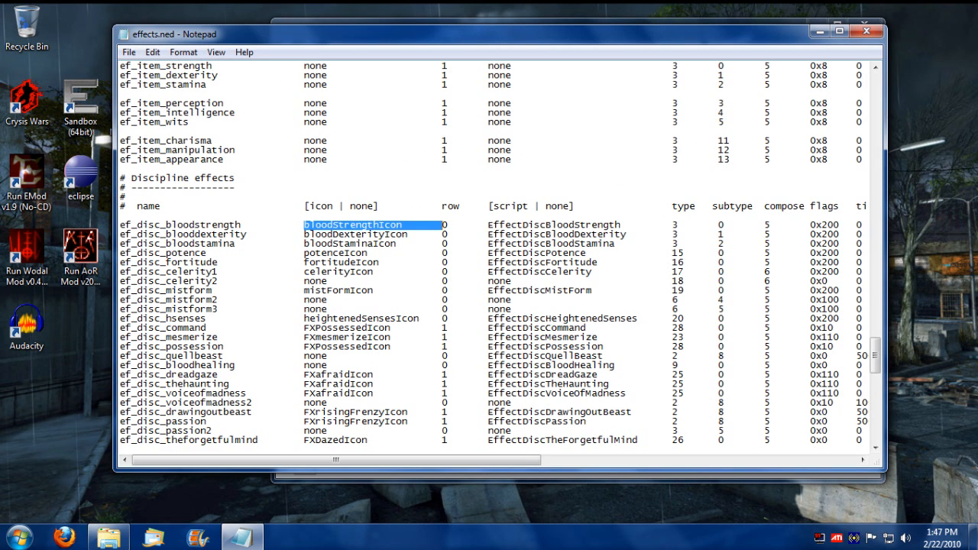
key(Home)
key(ctrl+shift+Right)
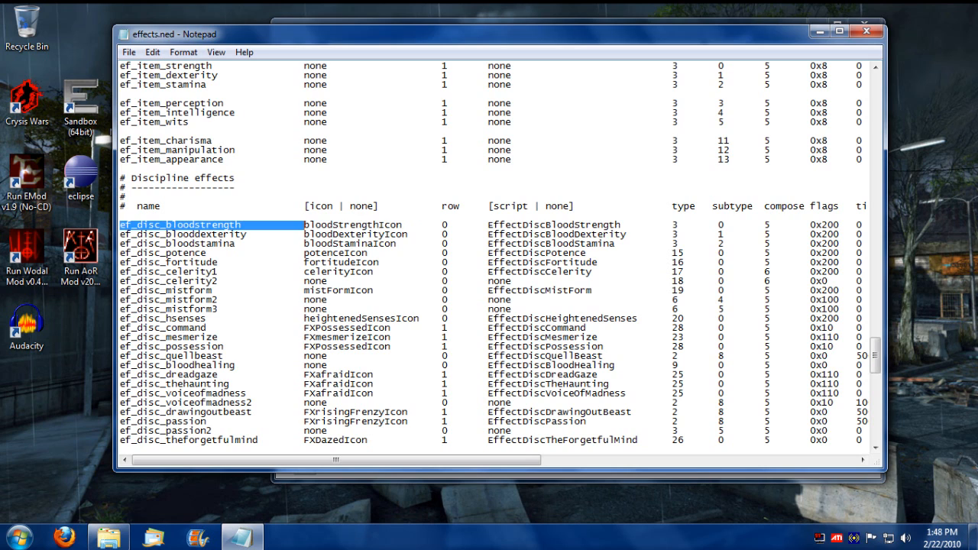
key(ctrl+Right)
key(ctrl+shift+Right)
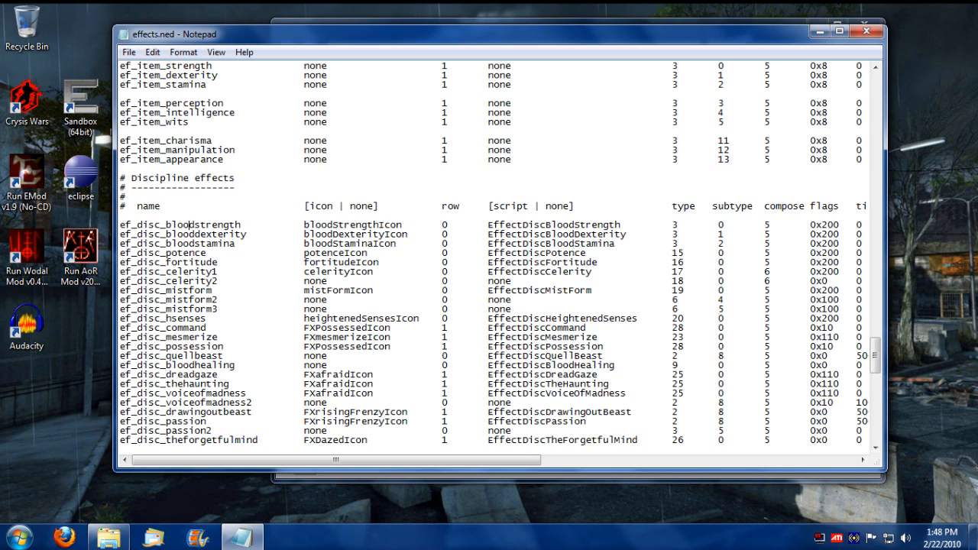
key(Home)
key(ctrl+shift+Right)
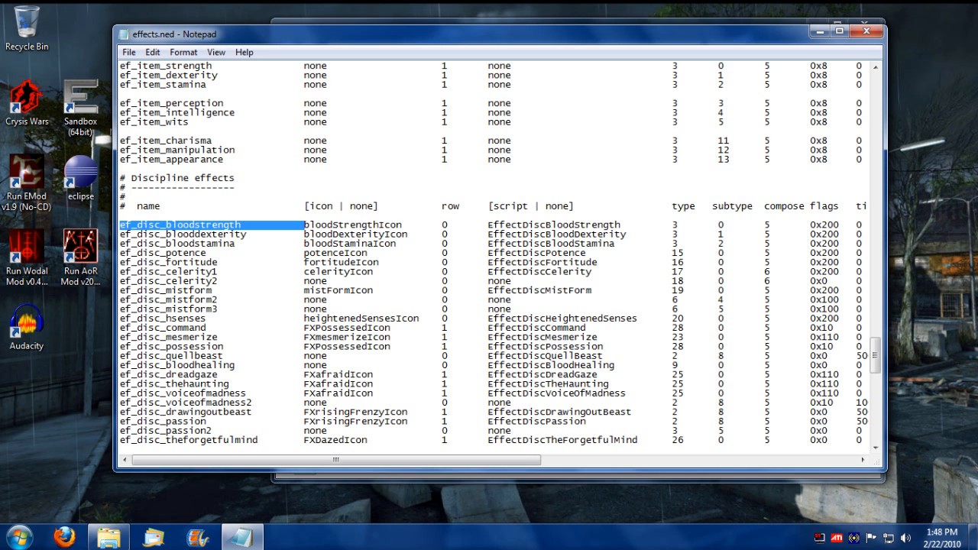
key(ctrl+Right)
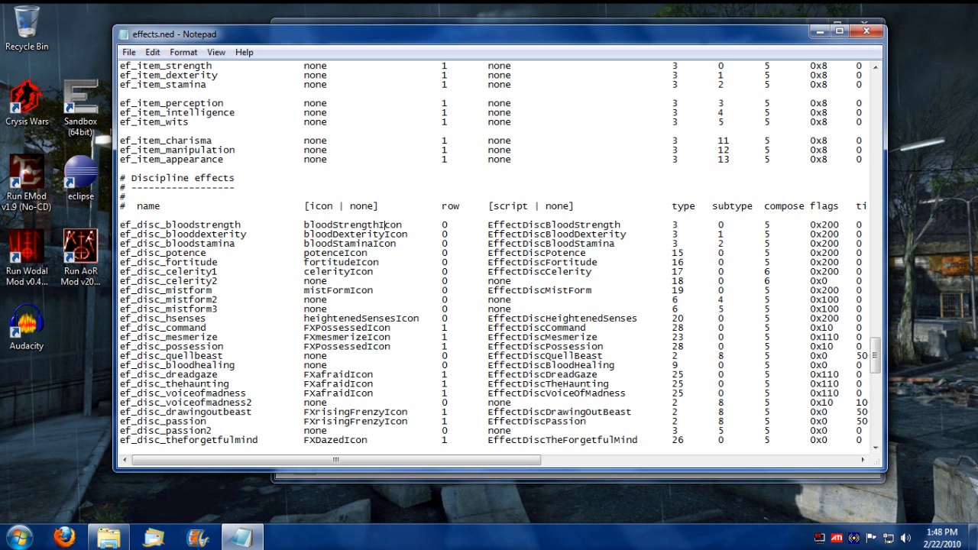
key(ctrl+shift+Right)
drag(304, 224, 403, 225)
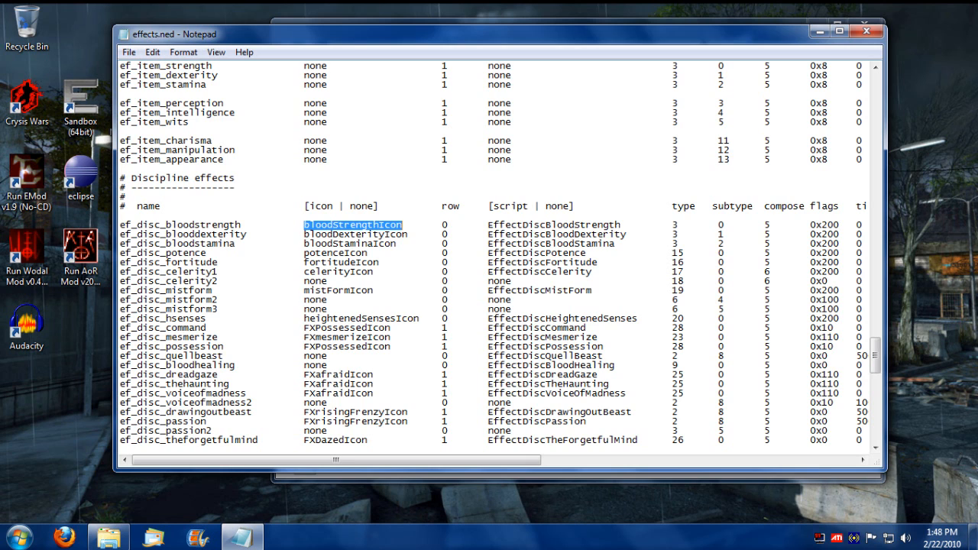
Step: Highlight the EffectDiscBloodStrength script and compare the row values 0 and 1 of bloodstrength and command
click(533, 225)
double_click(533, 224)
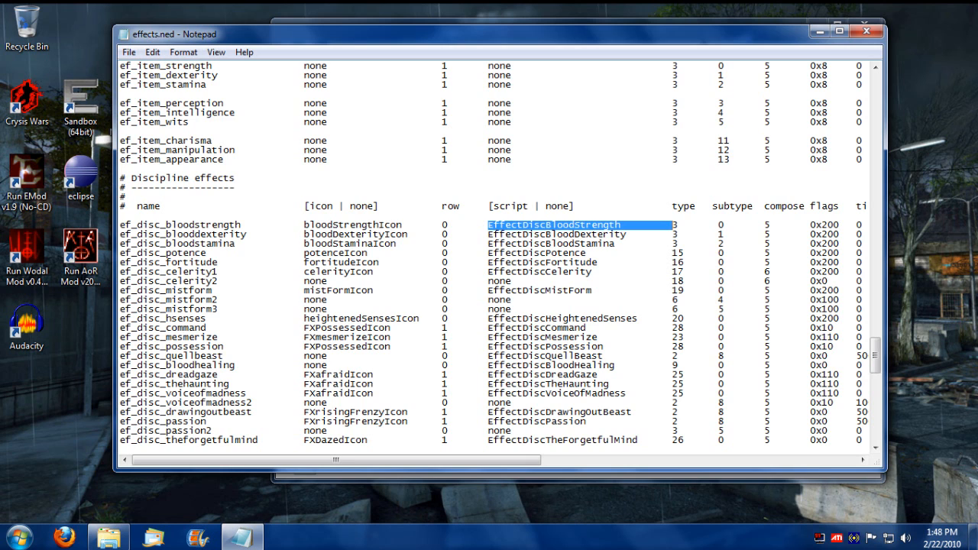
drag(462, 462, 558, 467)
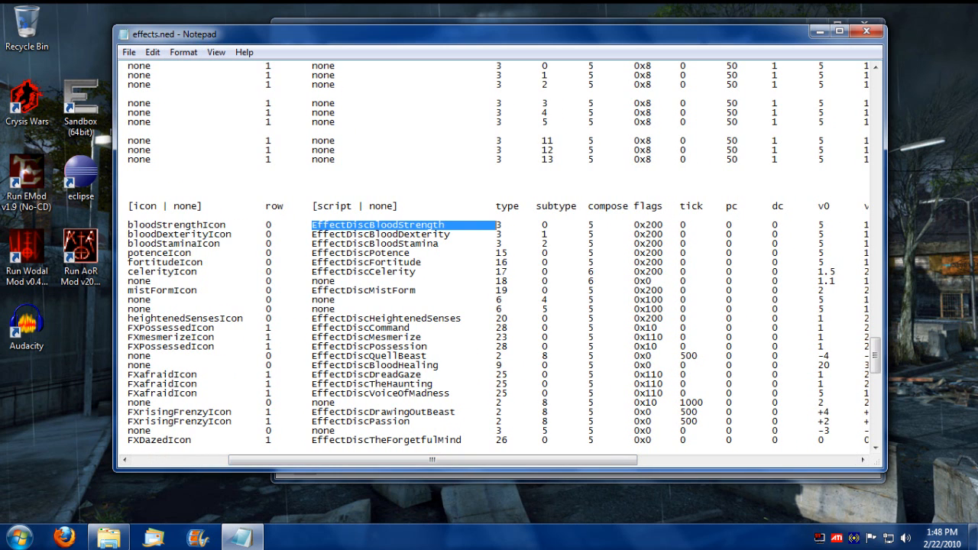
click(268, 224)
double_click(268, 328)
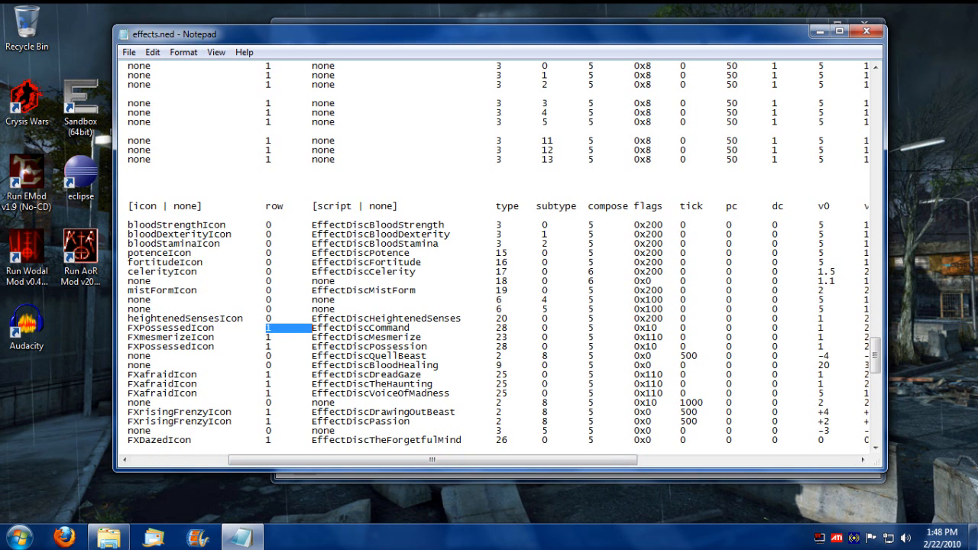
drag(306, 460, 203, 466)
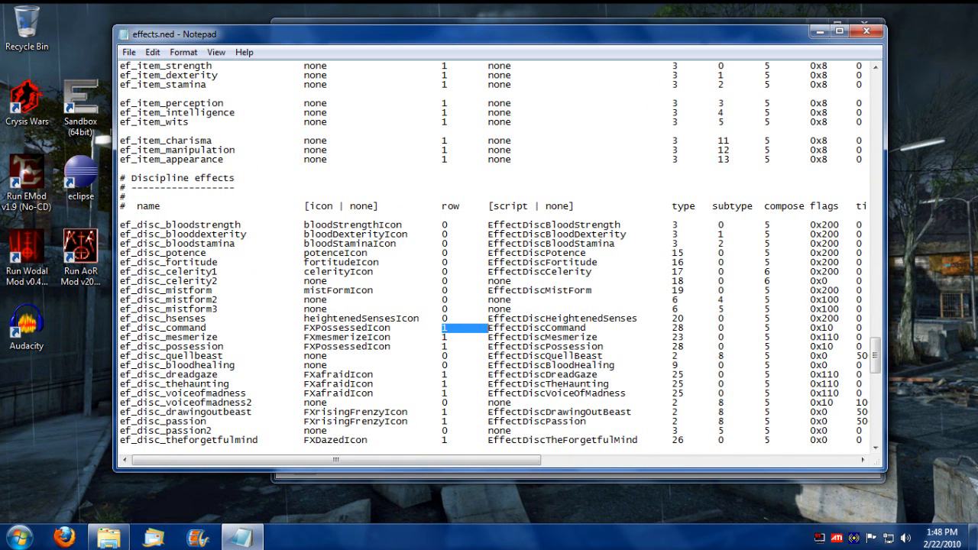
double_click(445, 225)
click(448, 328)
double_click(448, 328)
click(448, 225)
drag(448, 224, 122, 225)
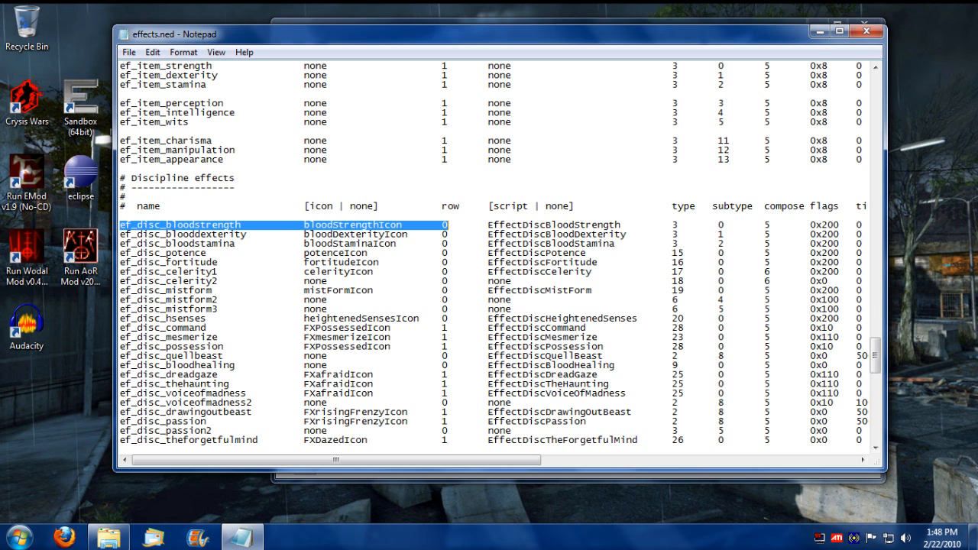
drag(336, 460, 428, 460)
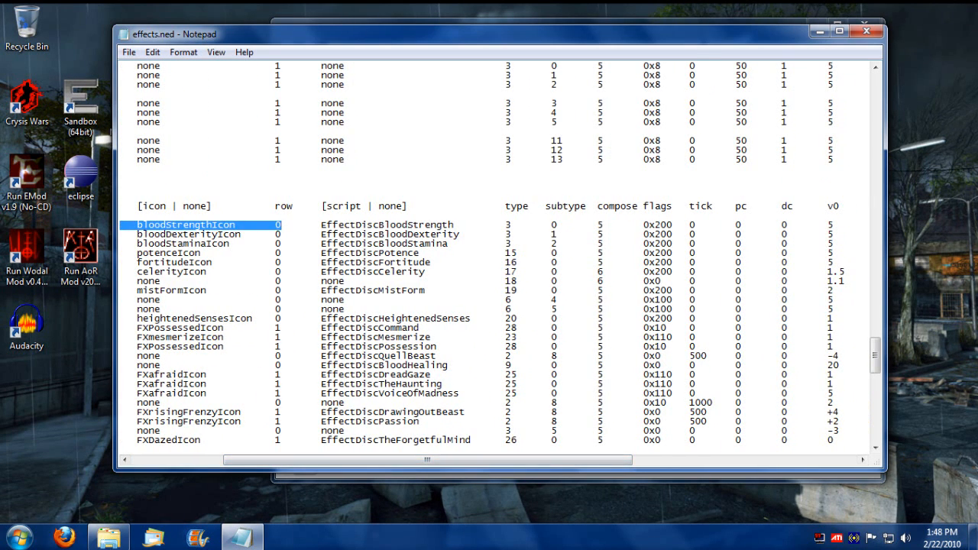
click(454, 291)
scroll(454, 290, up, 6)
scroll(454, 291, down, 3)
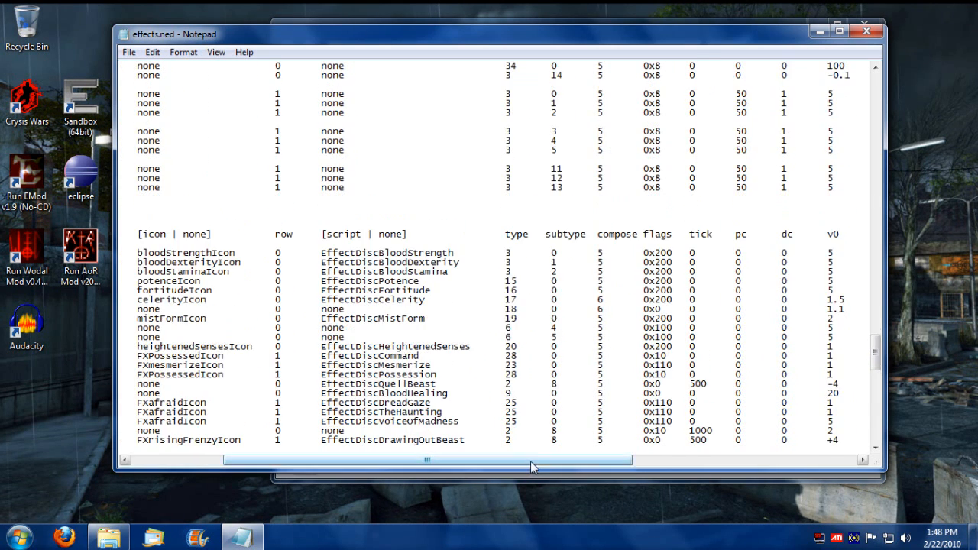
drag(428, 460, 501, 460)
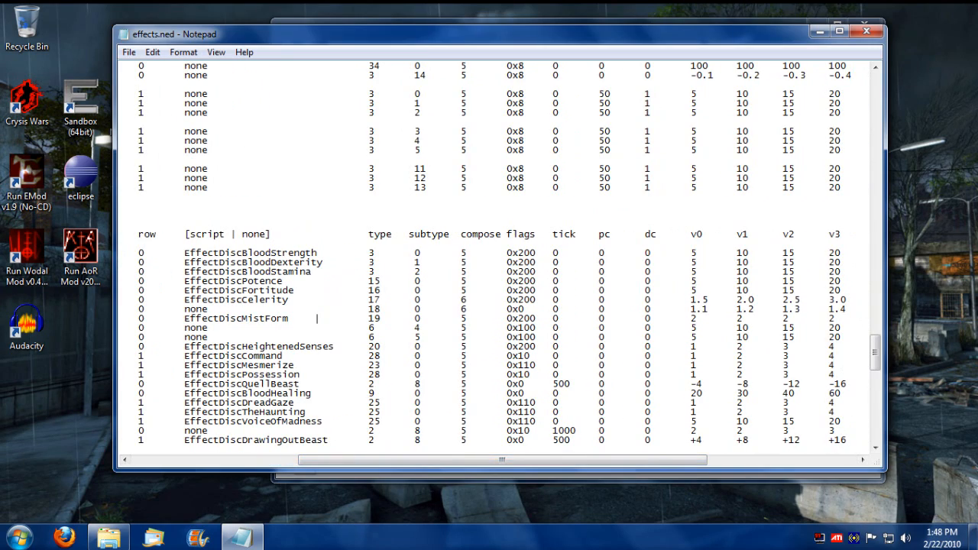
drag(521, 461, 332, 457)
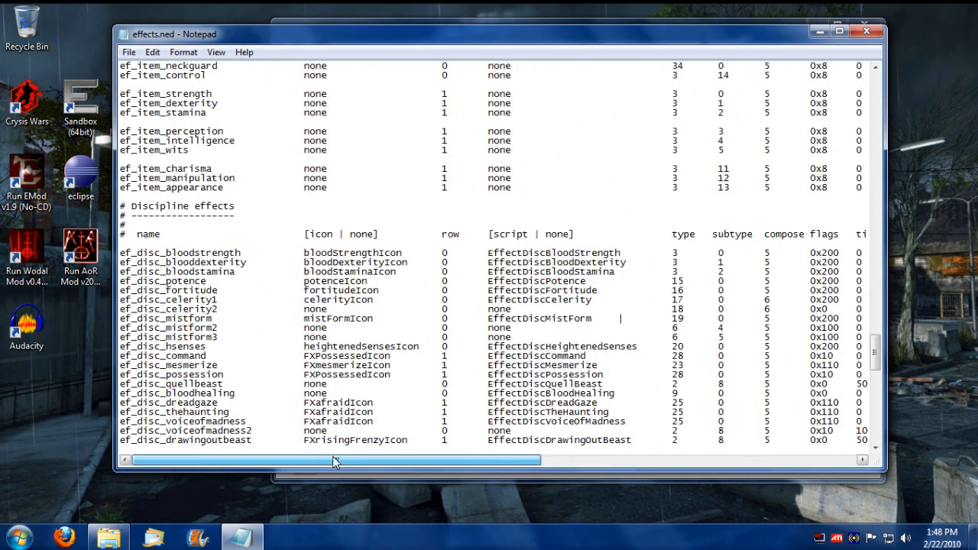
scroll(489, 268, up, 5)
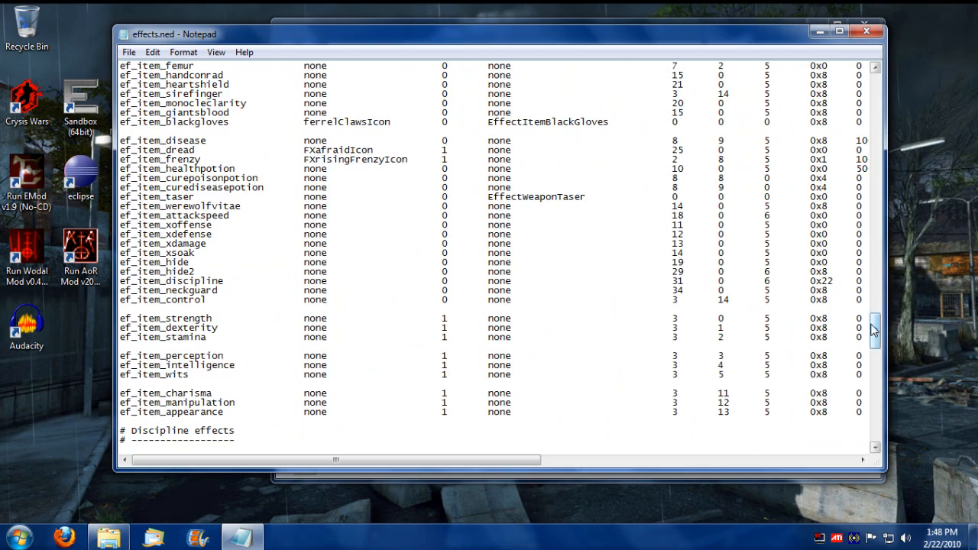
drag(876, 330, 876, 101)
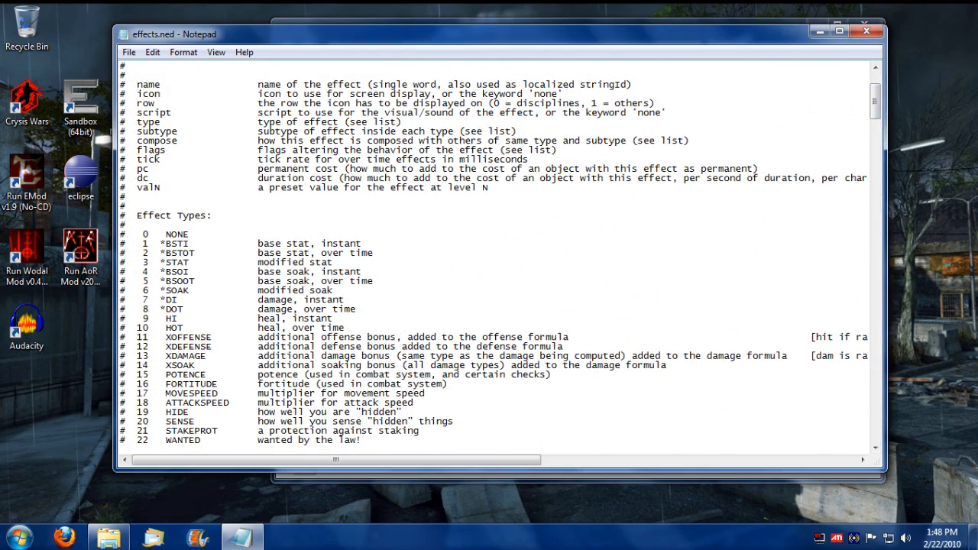
drag(875, 102, 877, 361)
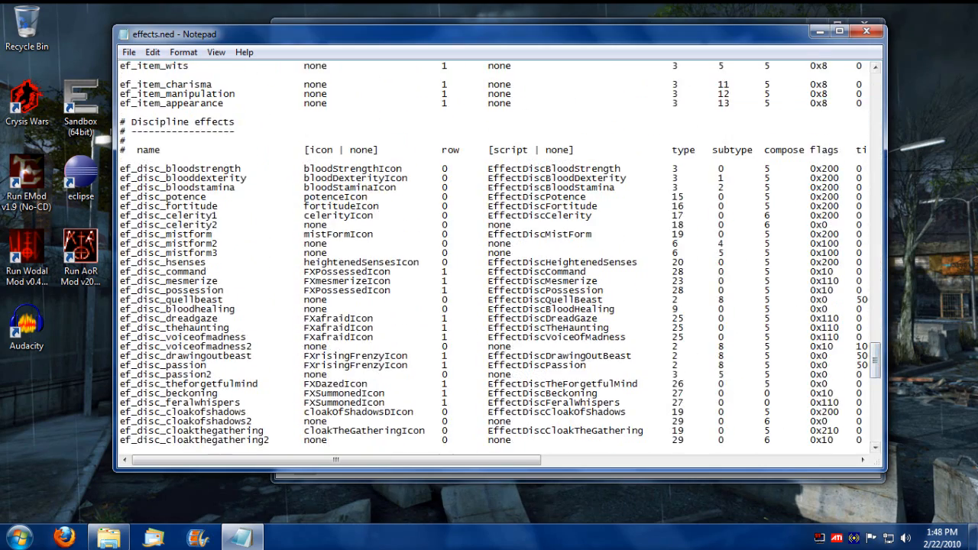
drag(278, 463, 451, 464)
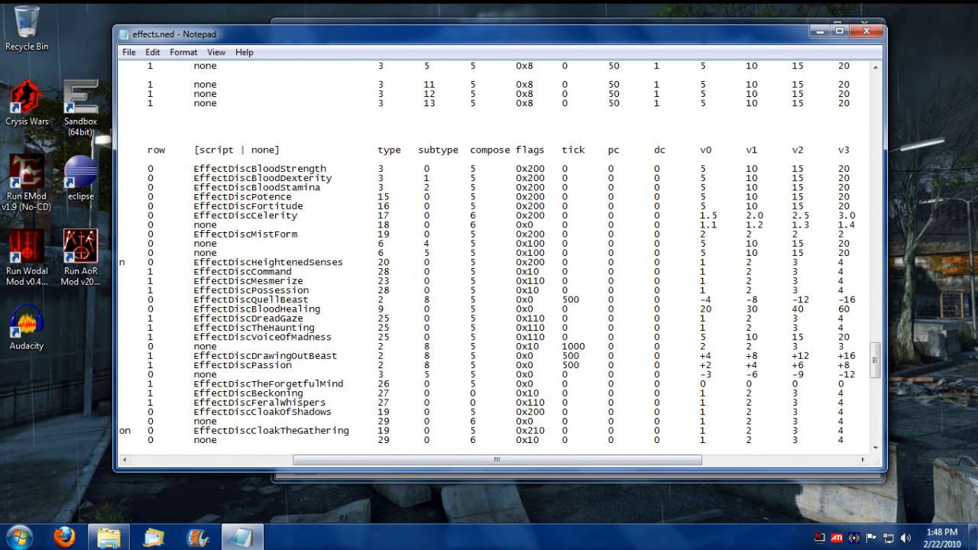
Step: Highlight the first discipline's compose value 5 and the matching ADD compose type in the header
key(ctrl+shift+Right)
key(Right)
key(ctrl+shift+Right)
key(Right)
key(Home)
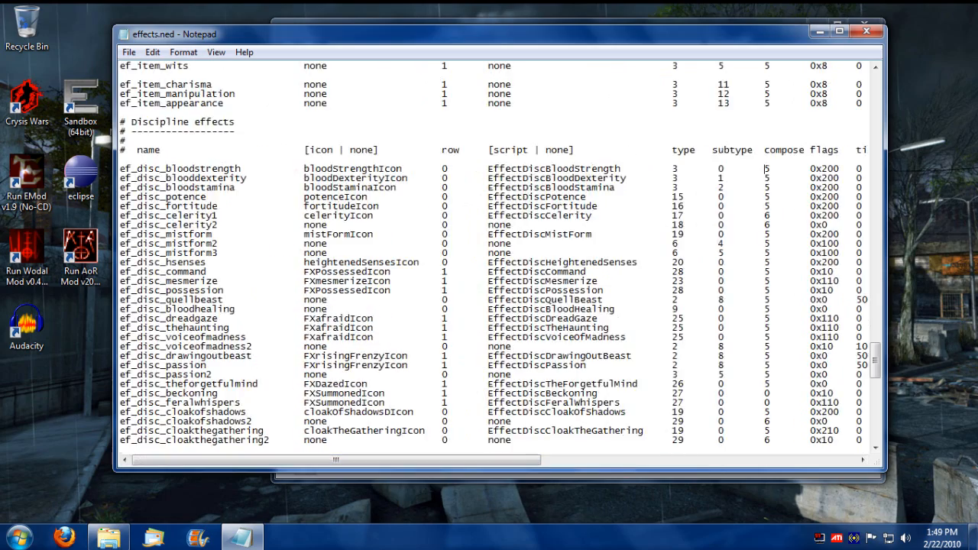
key(Page_Up)
key(Page_Up)
key(Page_Up)
key(Page_Up)
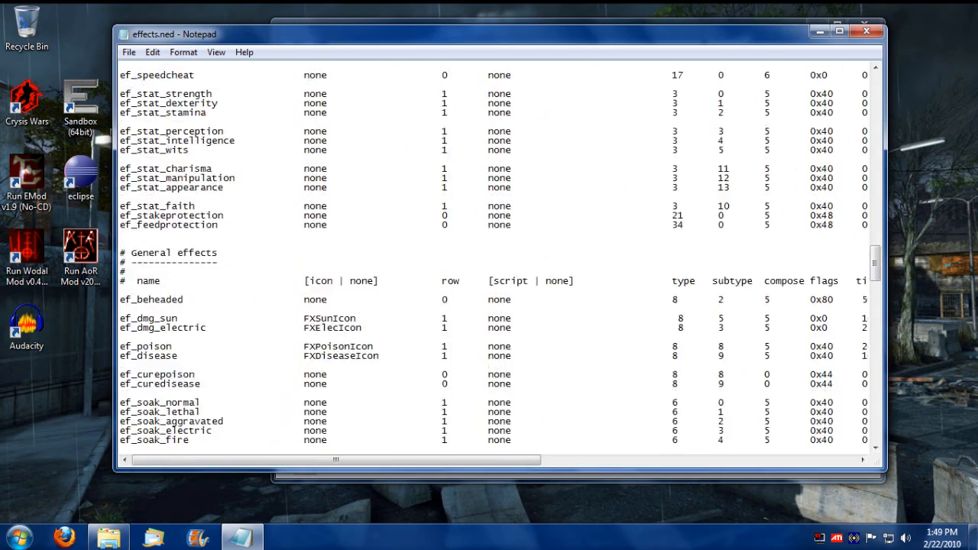
key(Page_Up)
key(Page_Up)
scroll(497, 260, up, 3)
scroll(497, 260, up, 3)
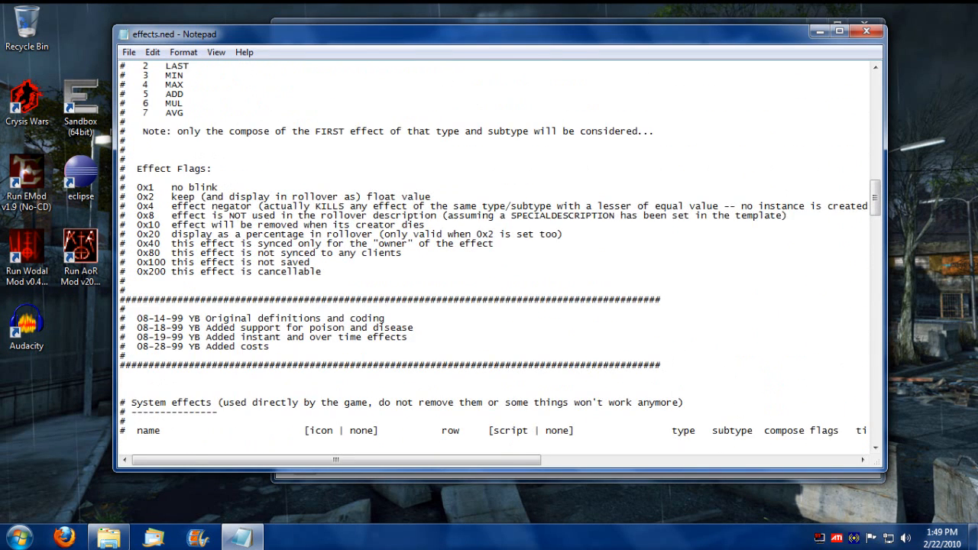
scroll(496, 260, up, 3)
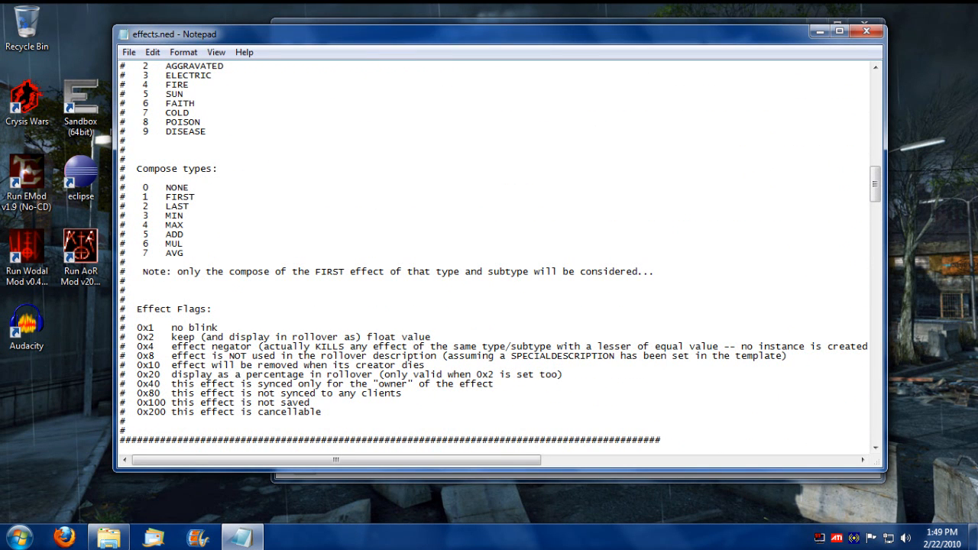
drag(167, 234, 142, 234)
drag(875, 183, 876, 359)
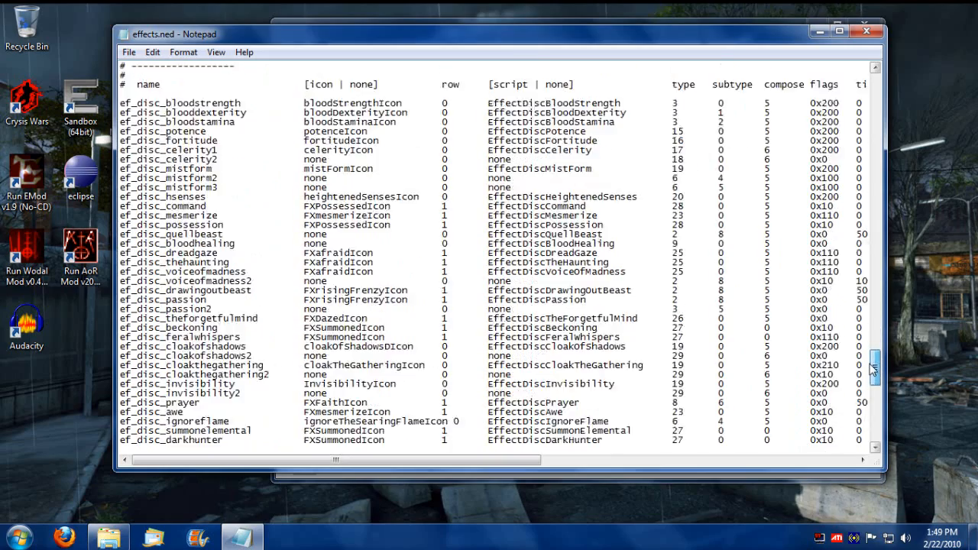
drag(342, 460, 600, 462)
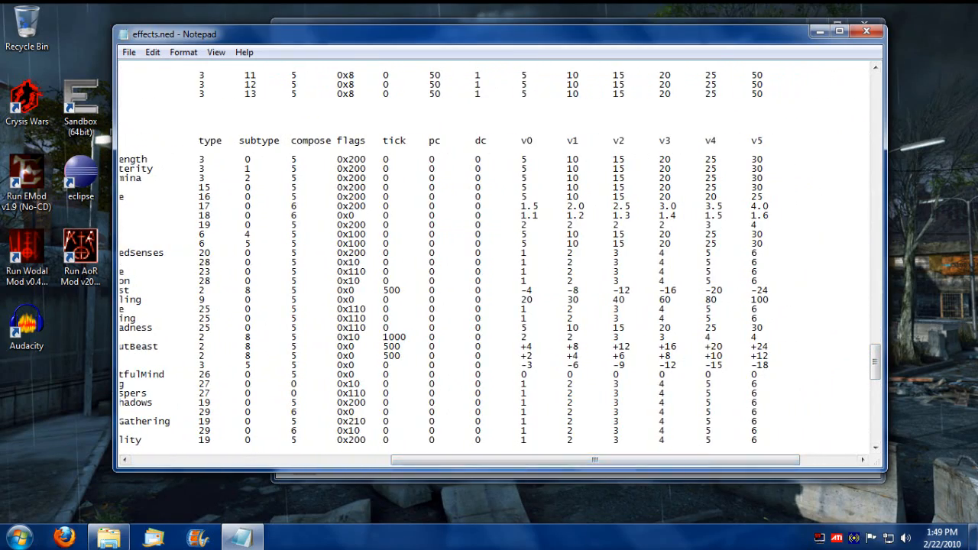
double_click(358, 159)
key(Home)
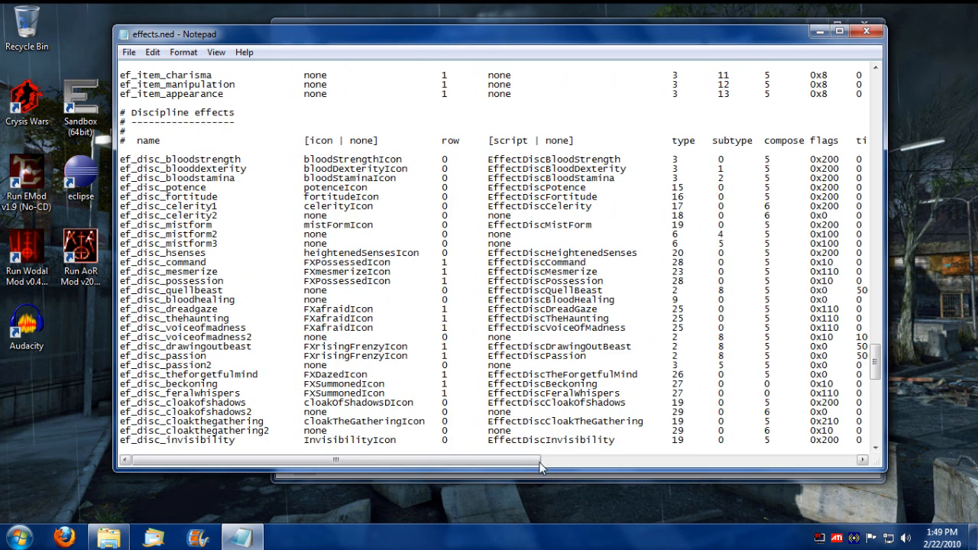
drag(321, 463, 845, 460)
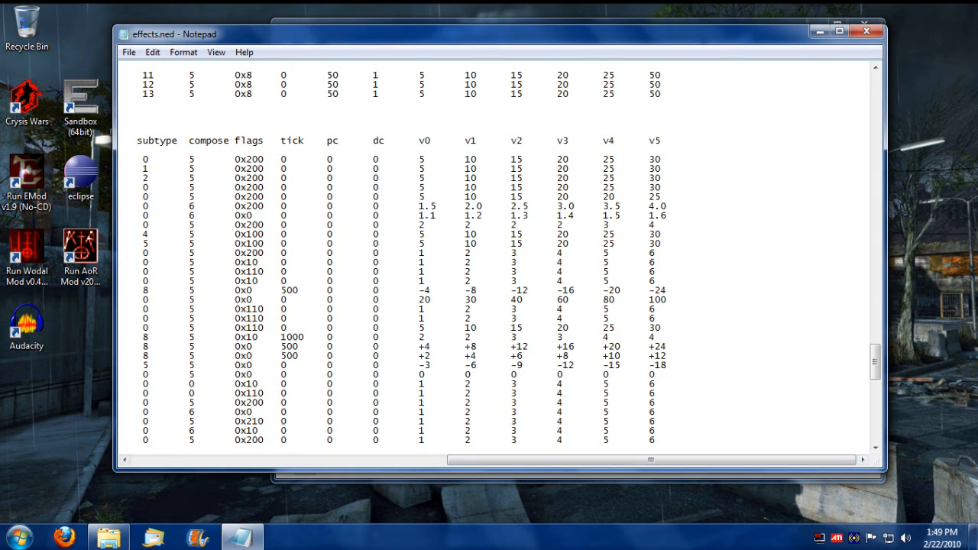
double_click(422, 159)
key(shift+Right)
key(shift+Right)
key(shift+Right)
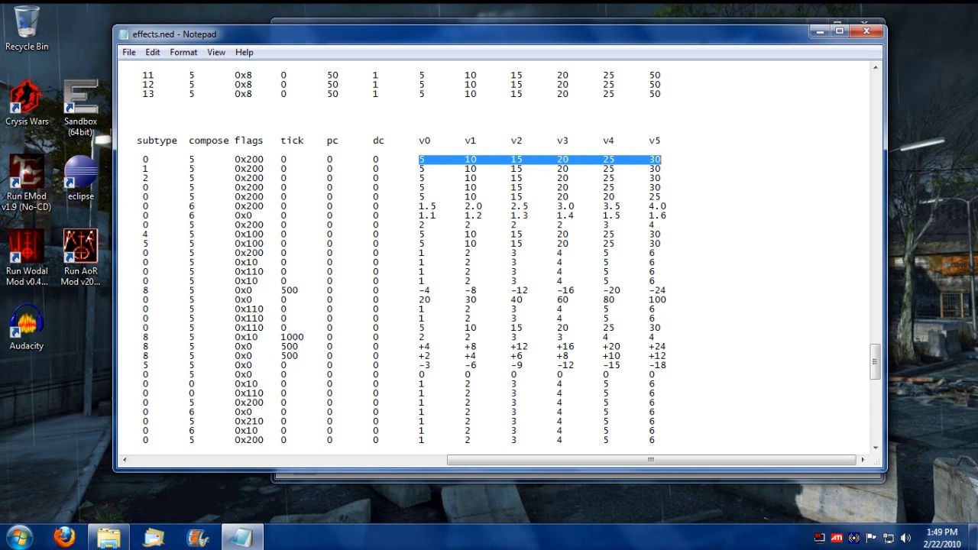
mouse_move(650, 459)
mouse_down()
mouse_move(264, 464)
mouse_move(723, 458)
mouse_up()
mouse_move(566, 460)
mouse_down()
mouse_move(231, 461)
mouse_move(599, 458)
mouse_up()
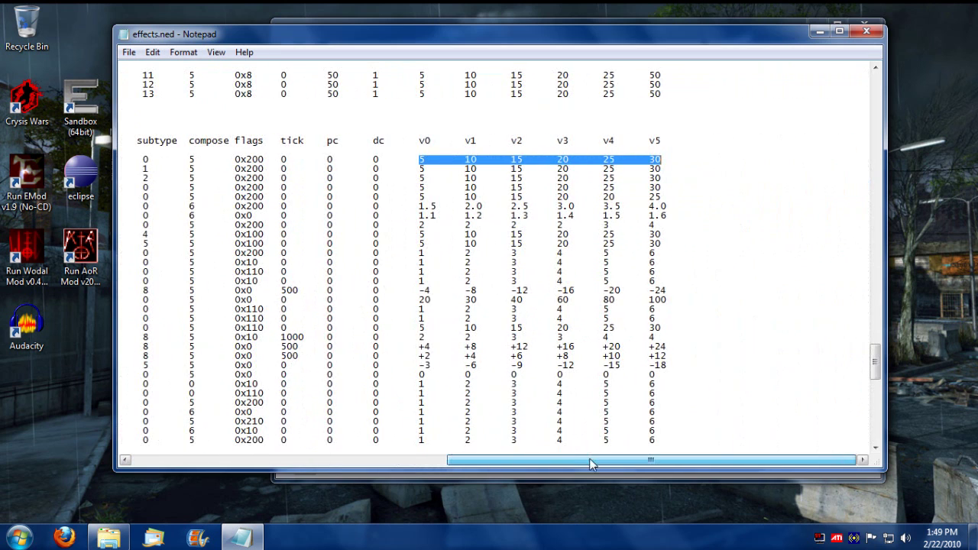
click(420, 160)
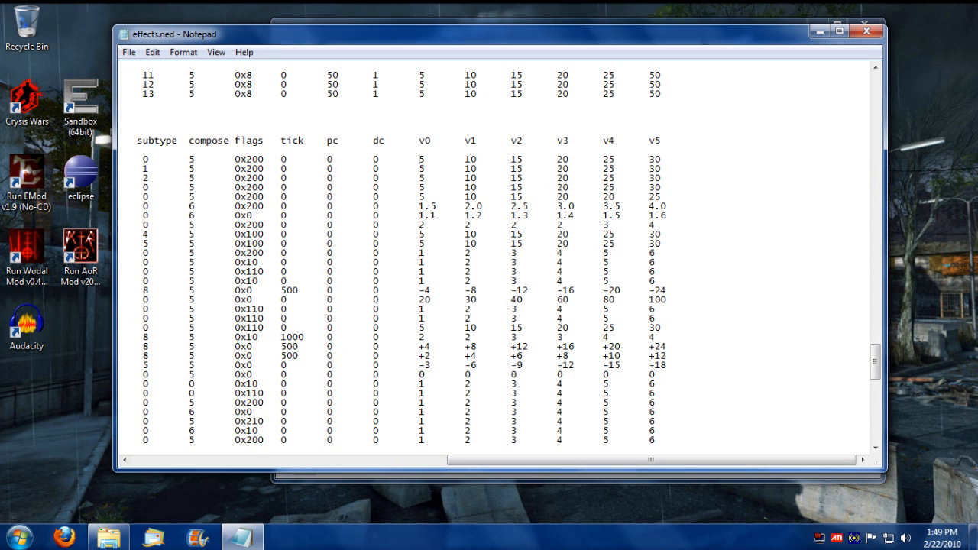
drag(420, 160, 662, 160)
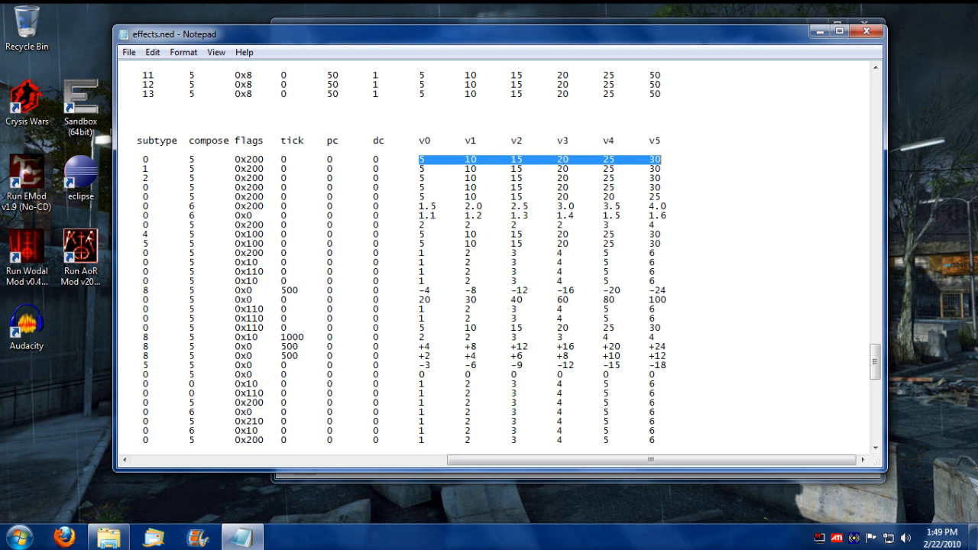
drag(581, 460, 268, 461)
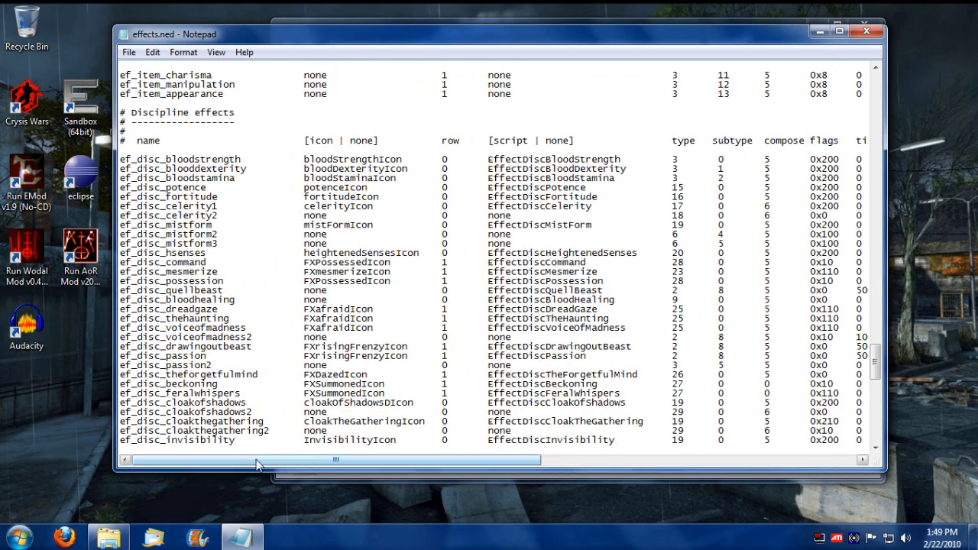
drag(267, 461, 589, 463)
click(559, 179)
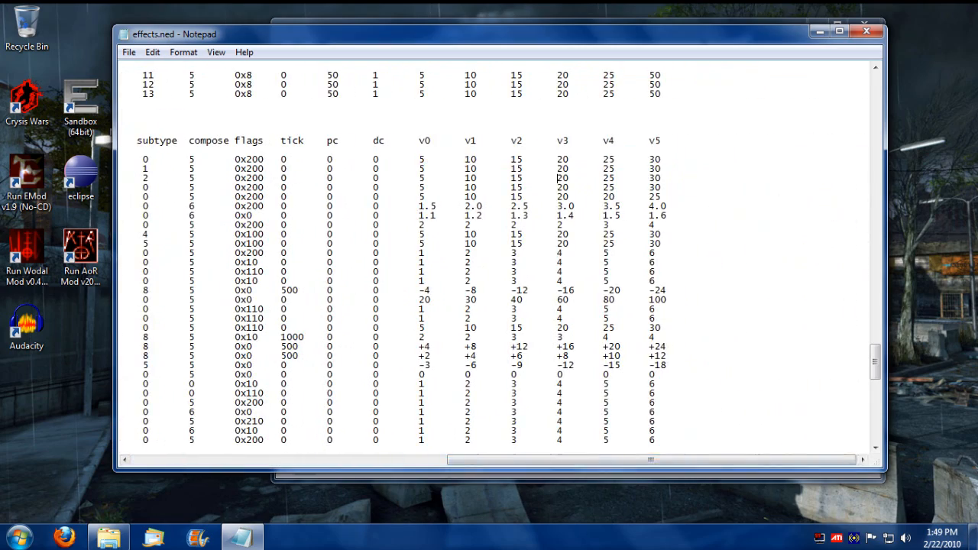
drag(419, 160, 467, 160)
key(Left)
scroll(497, 306, left, 5)
double_click(646, 290)
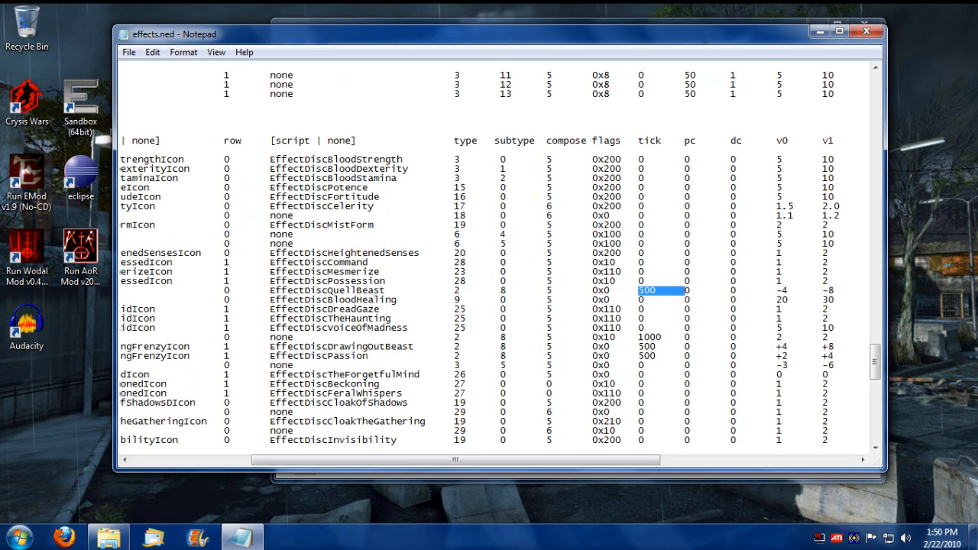
mouse_move(568, 460)
mouse_down()
mouse_move(320, 461)
mouse_move(562, 460)
mouse_up()
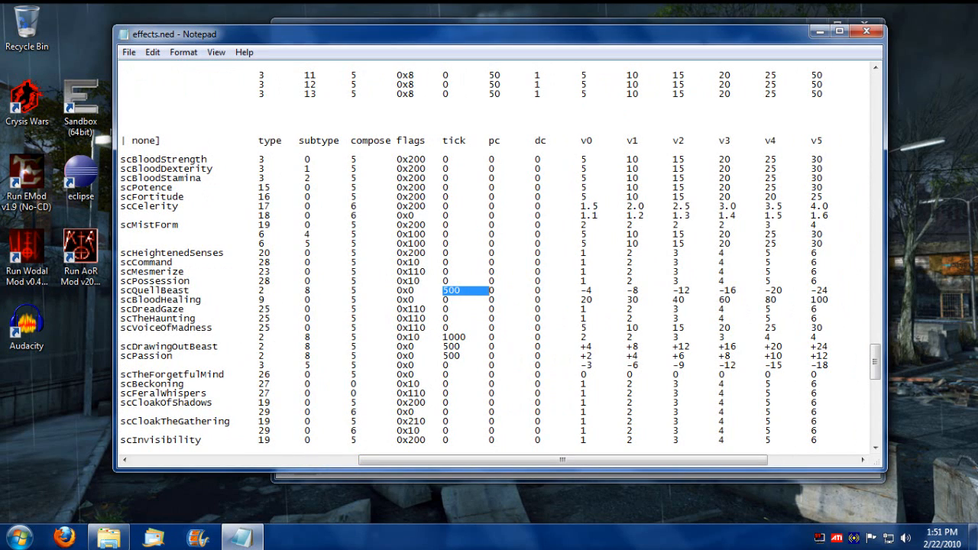
click(604, 291)
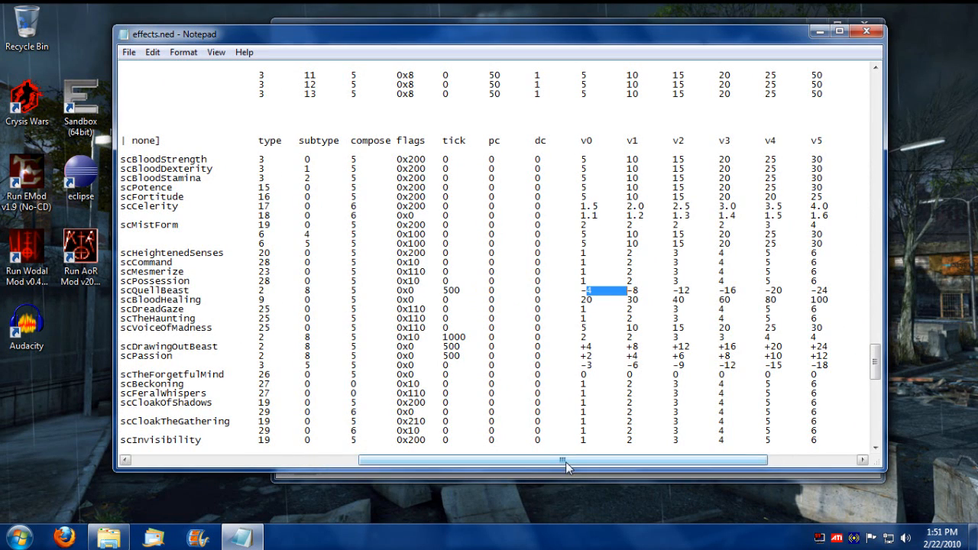
drag(565, 460, 321, 463)
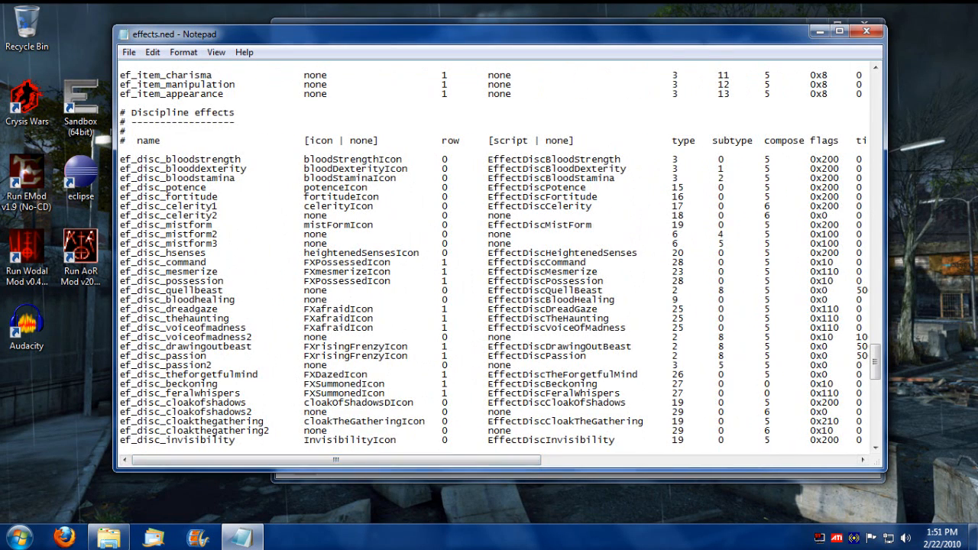
drag(278, 461, 551, 462)
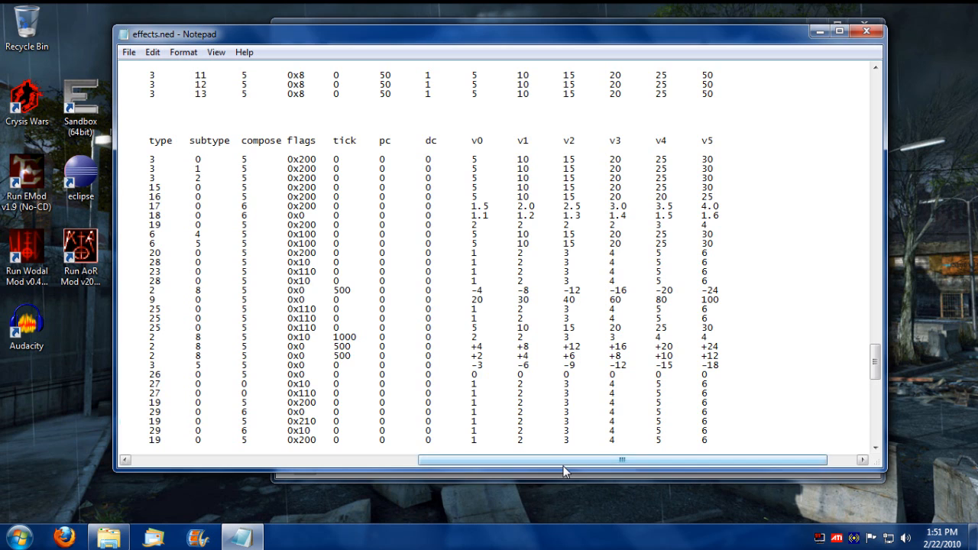
mouse_move(619, 460)
mouse_down()
mouse_move(649, 460)
mouse_move(489, 460)
mouse_up()
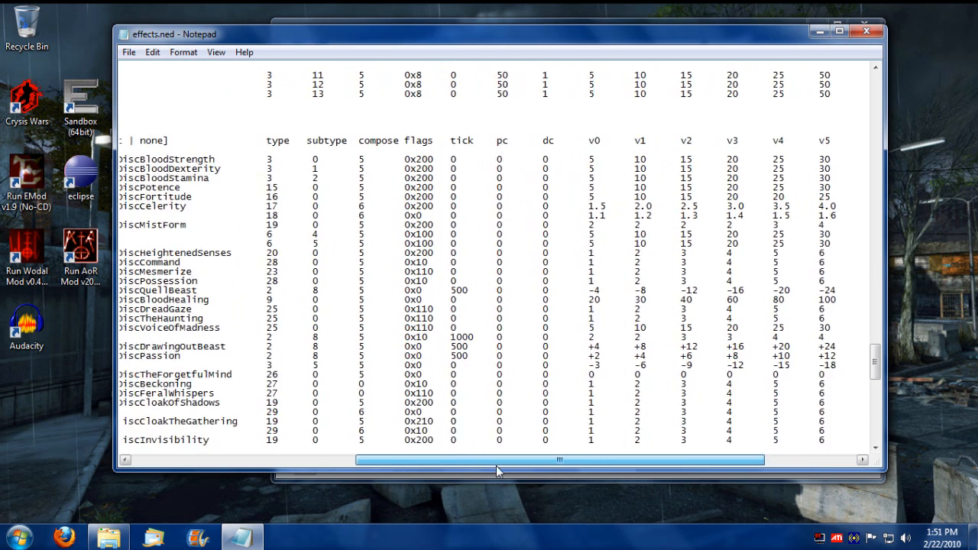
mouse_move(393, 291)
mouse_down()
mouse_move(207, 291)
mouse_move(442, 291)
mouse_up()
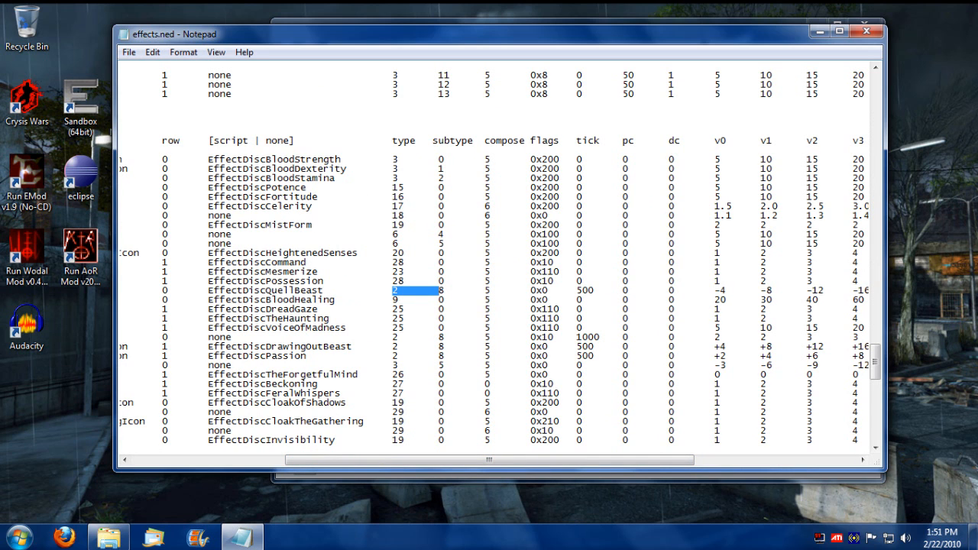
drag(489, 460, 329, 460)
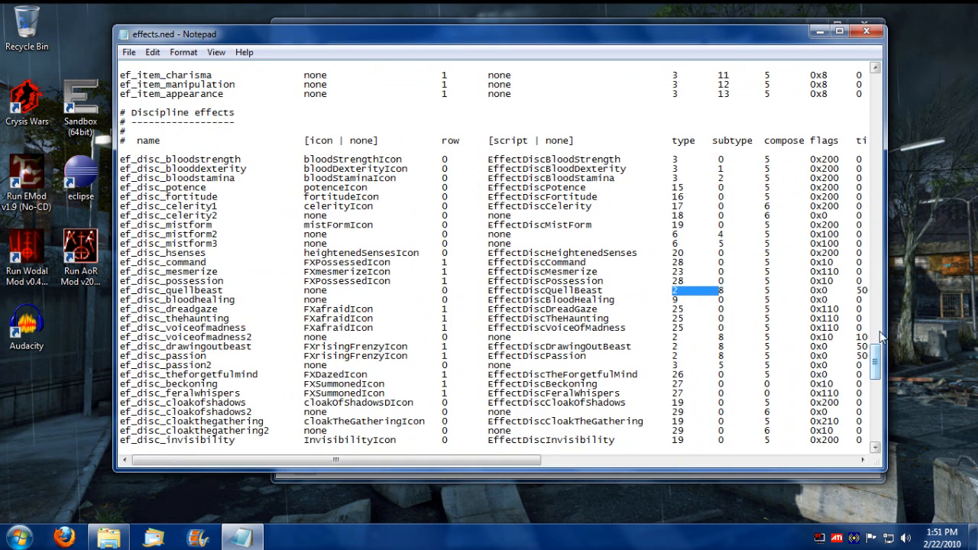
drag(875, 359, 874, 104)
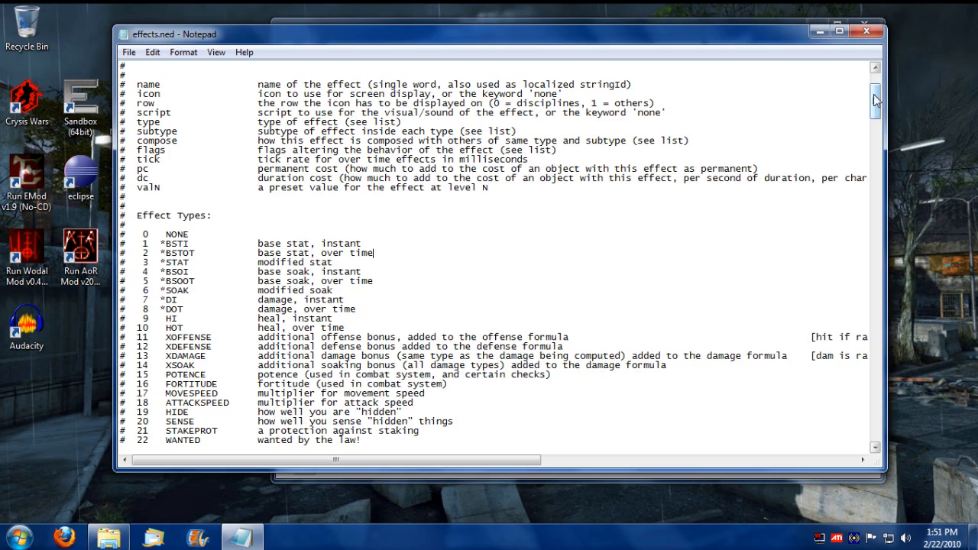
drag(875, 105, 876, 366)
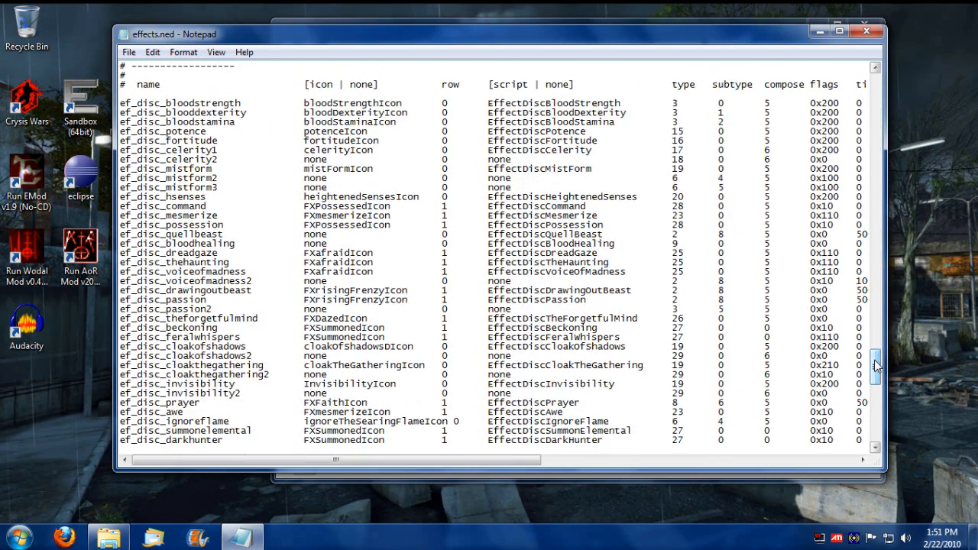
key(shift+Home)
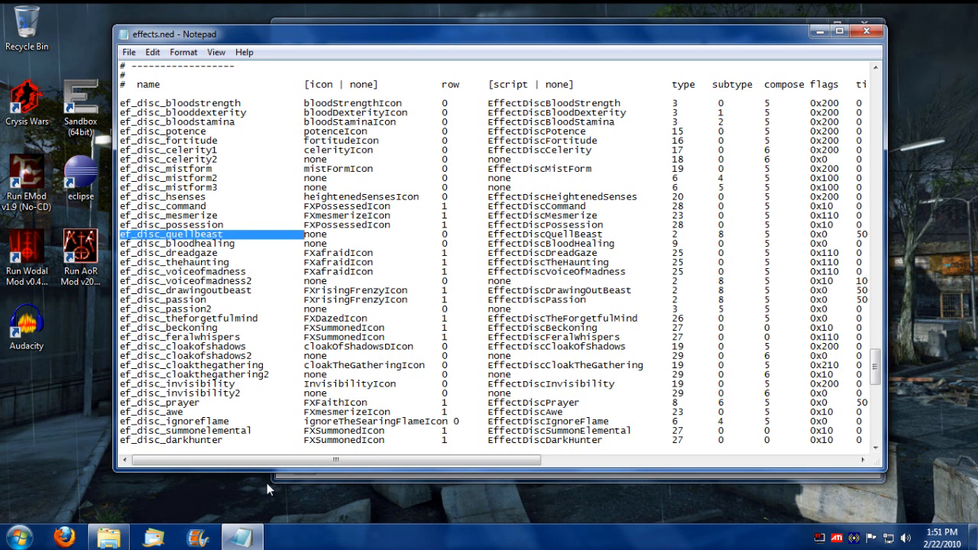
key(Home)
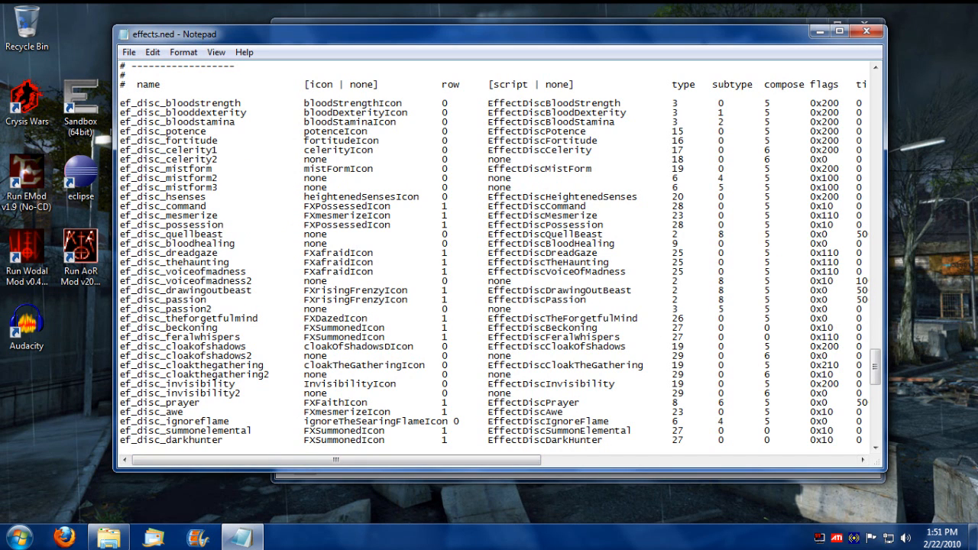
key(shift+End)
drag(312, 459, 468, 466)
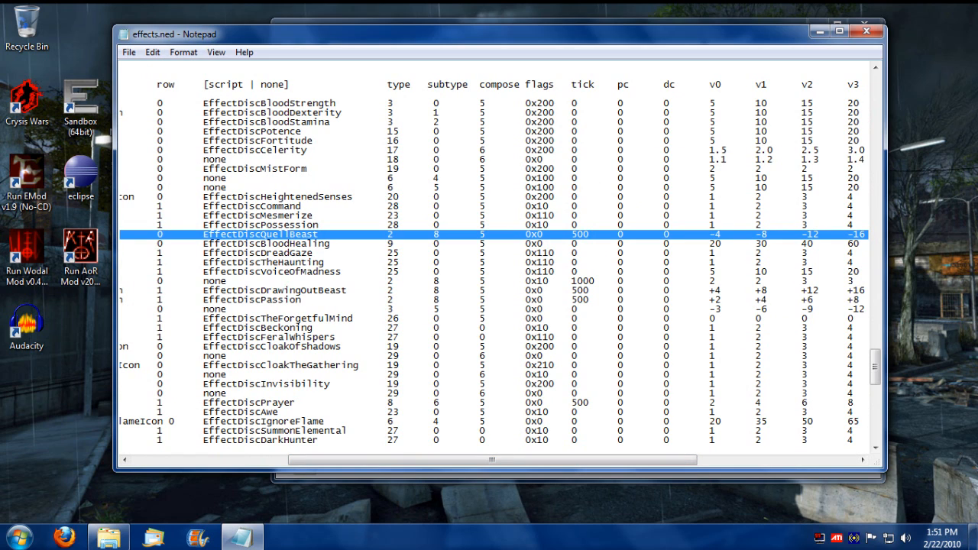
drag(535, 462, 374, 462)
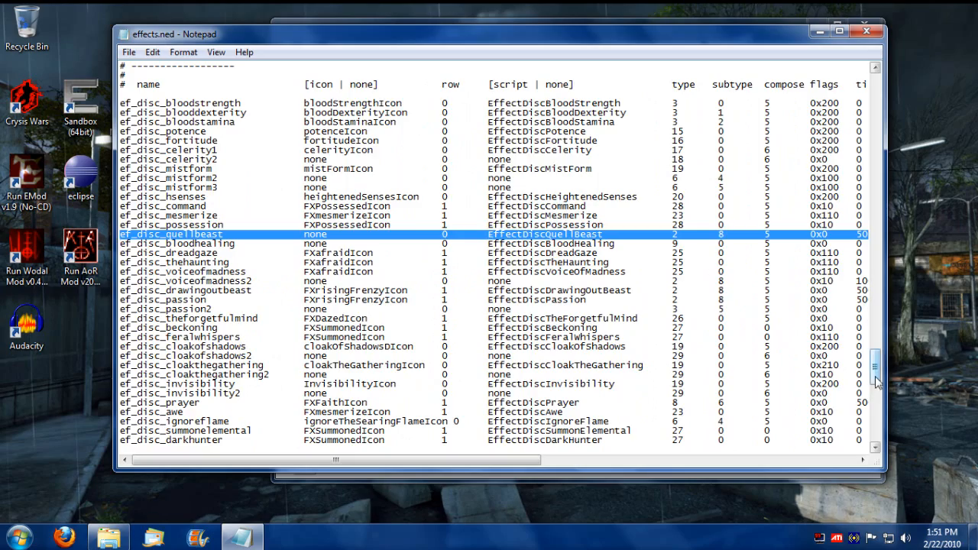
drag(876, 367, 879, 161)
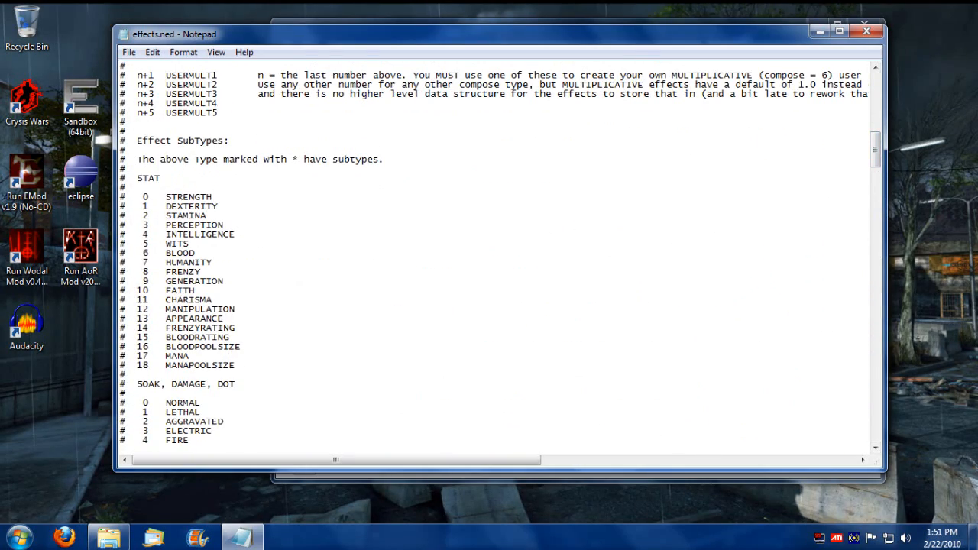
drag(876, 149, 875, 359)
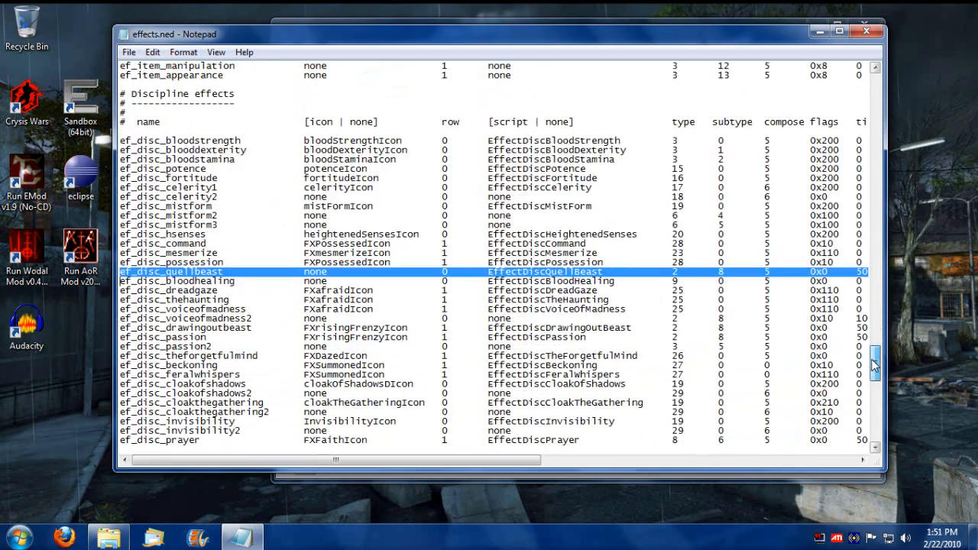
key(F3)
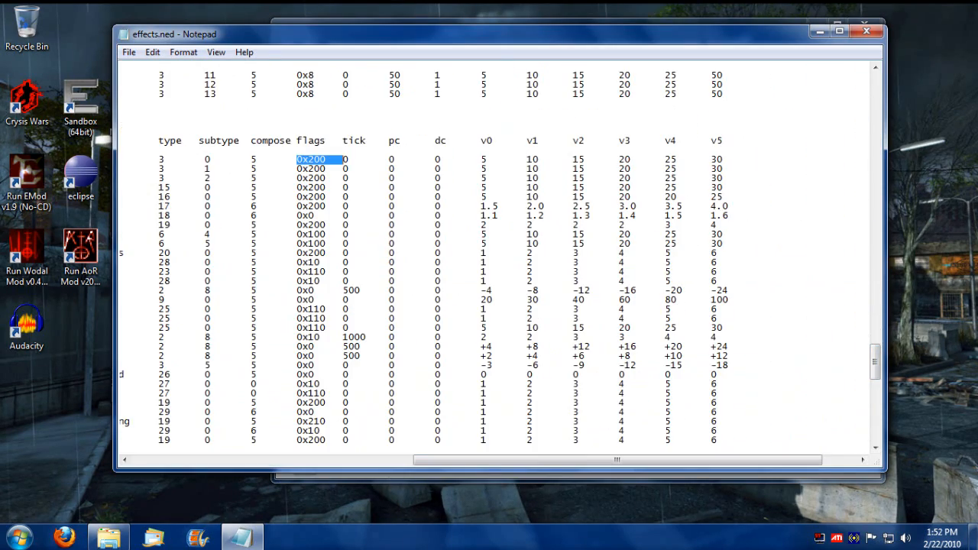
drag(501, 463, 336, 461)
drag(875, 363, 876, 191)
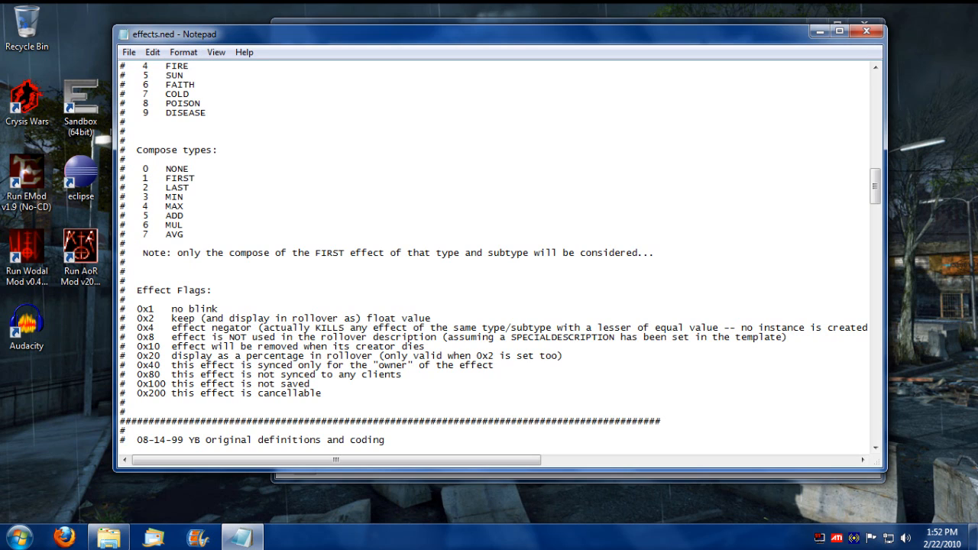
drag(323, 393, 137, 393)
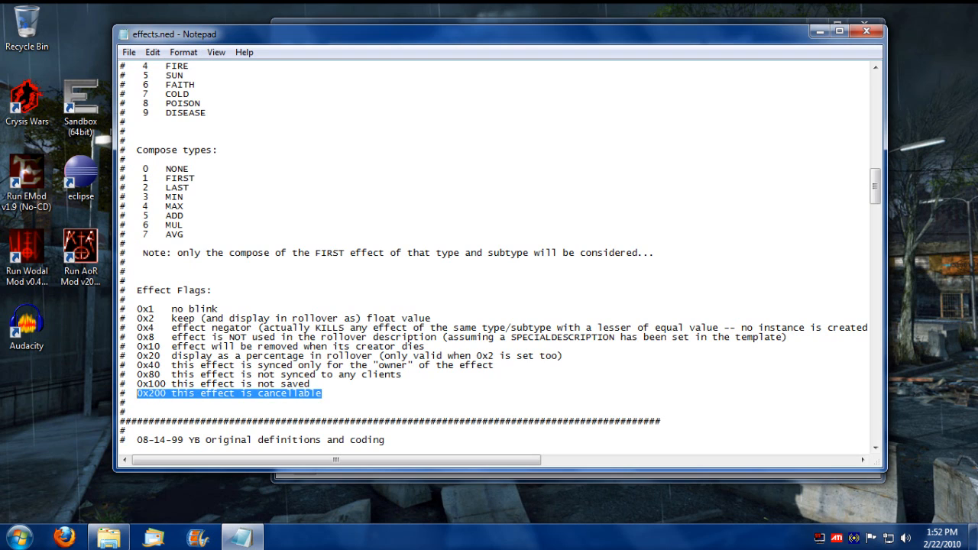
click(297, 393)
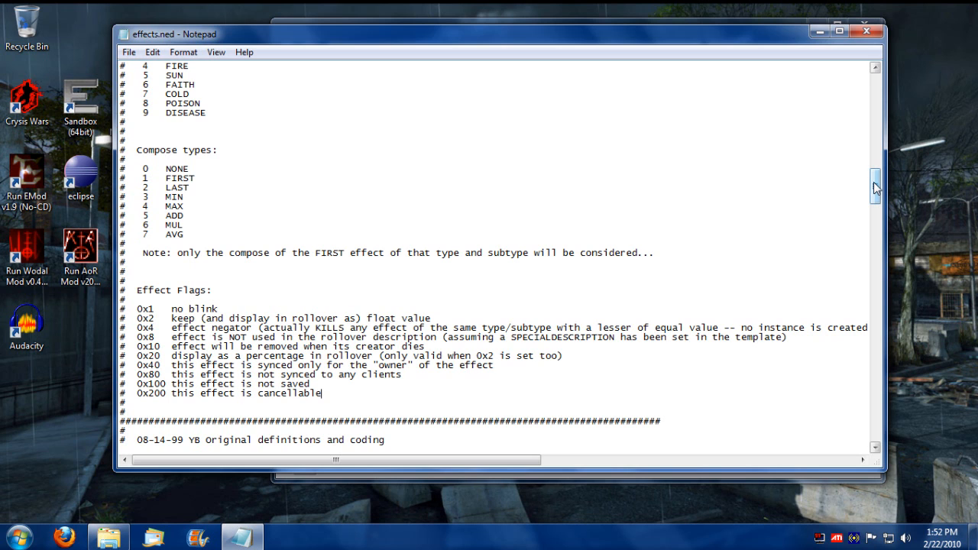
drag(876, 185, 876, 195)
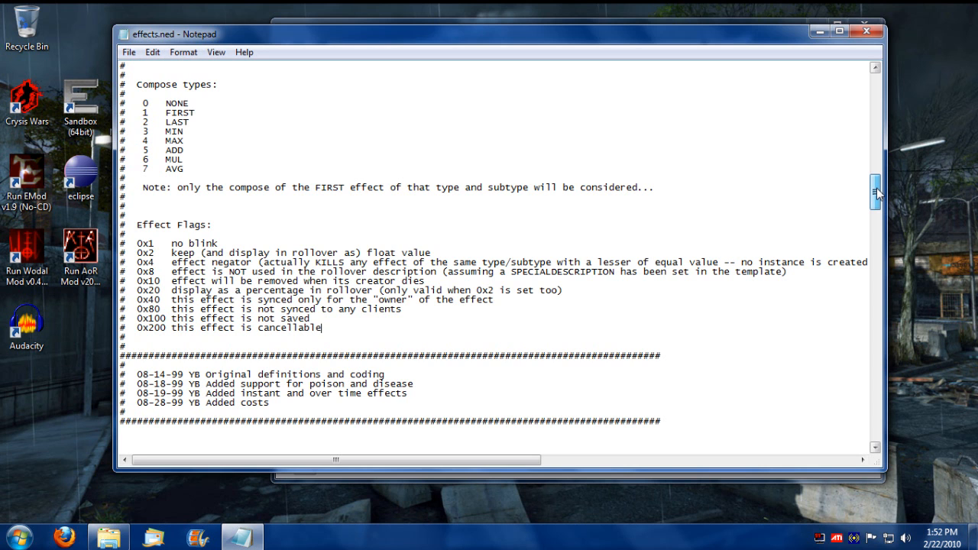
drag(877, 192, 875, 317)
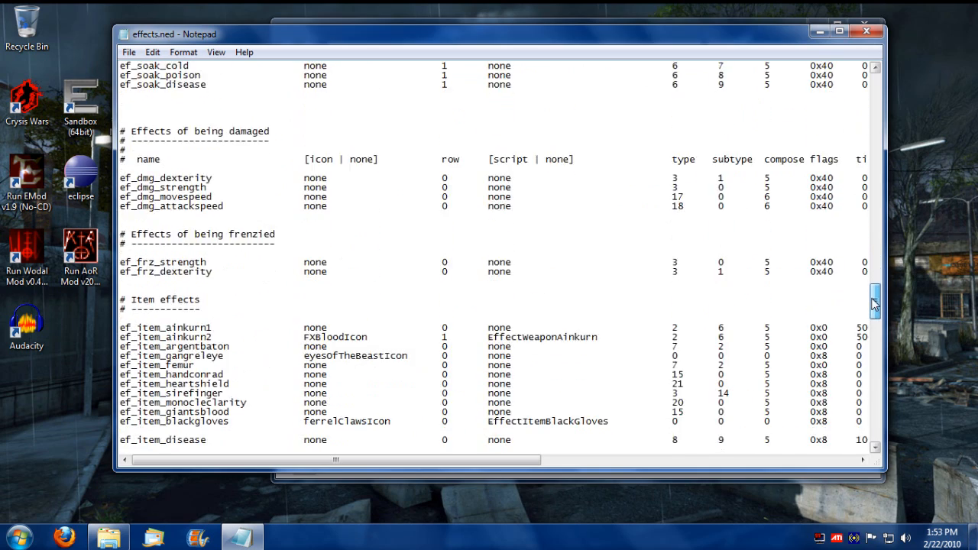
Step: Highlight the eyesOfTheBeastIcon and bloodStrengthIcon entries and bloodstrength's 0x200 flag
double_click(356, 197)
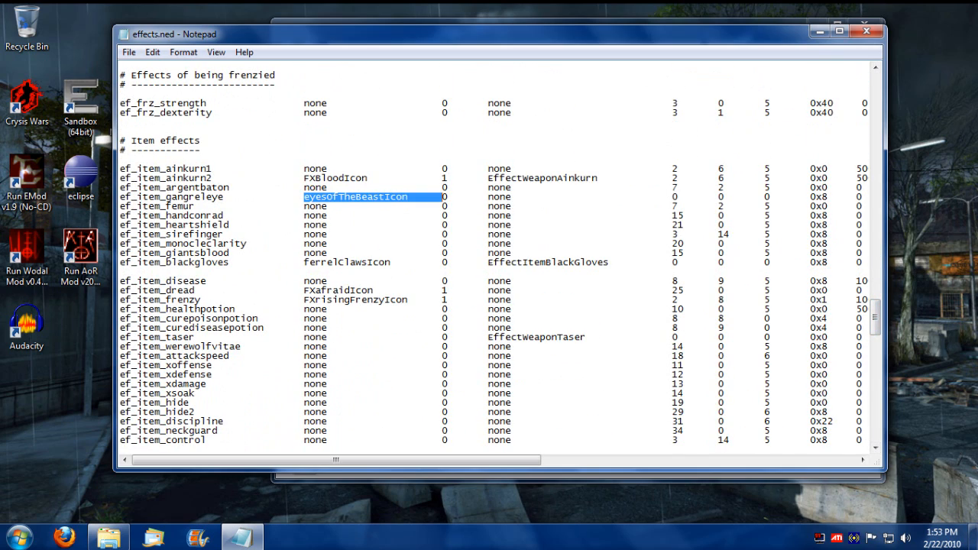
drag(876, 321, 875, 350)
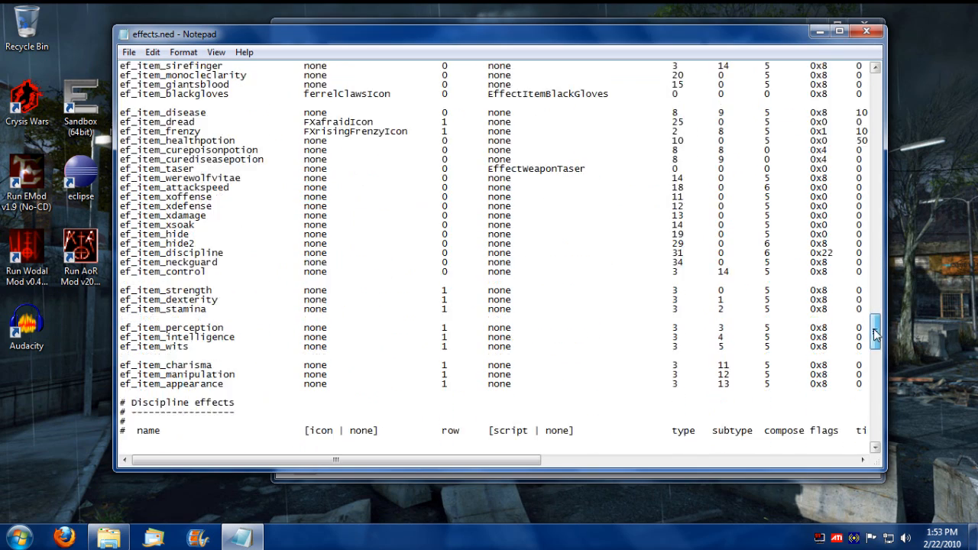
double_click(353, 299)
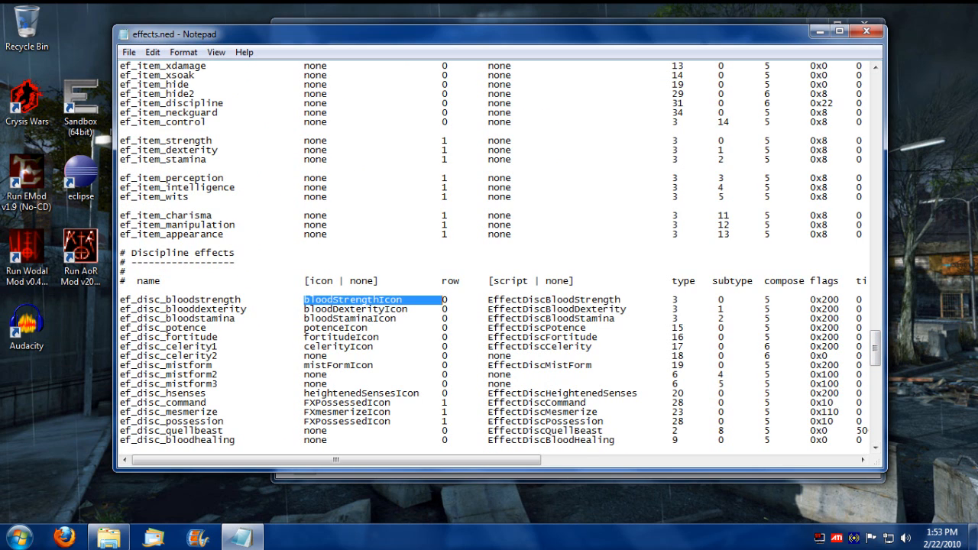
double_click(823, 300)
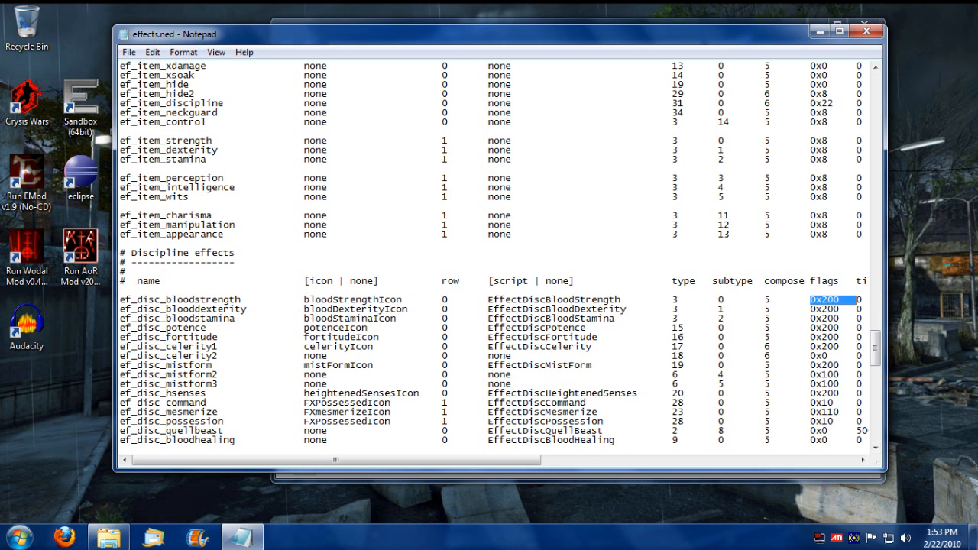
double_click(353, 299)
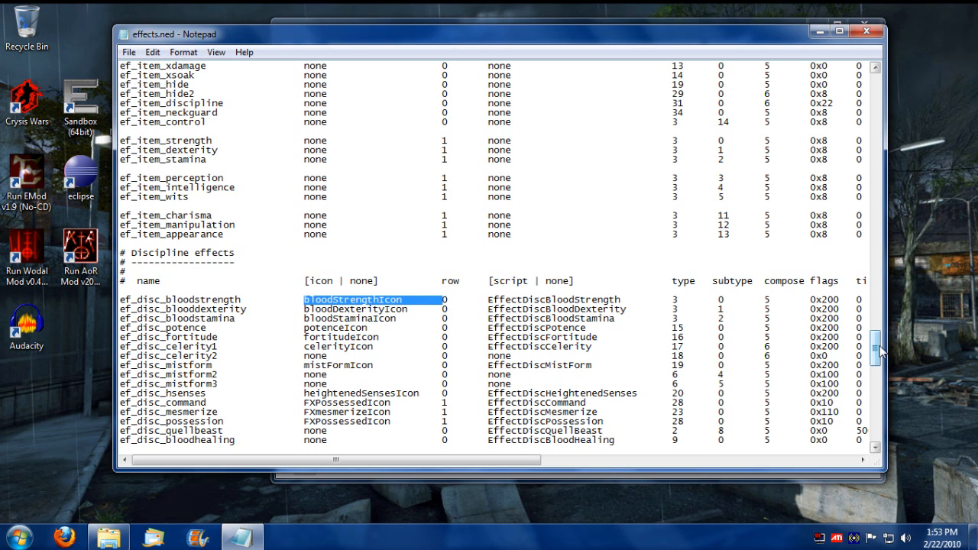
drag(878, 351, 876, 165)
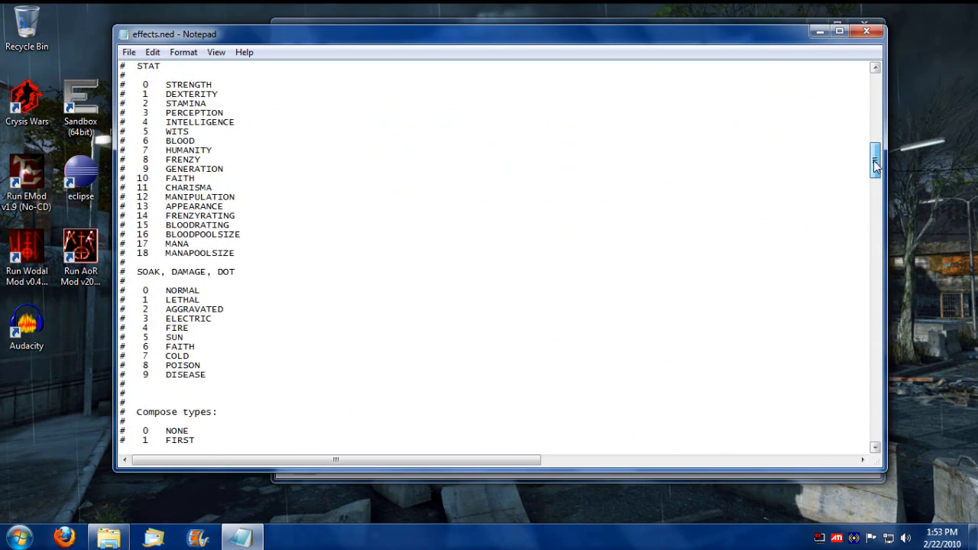
drag(876, 165, 876, 116)
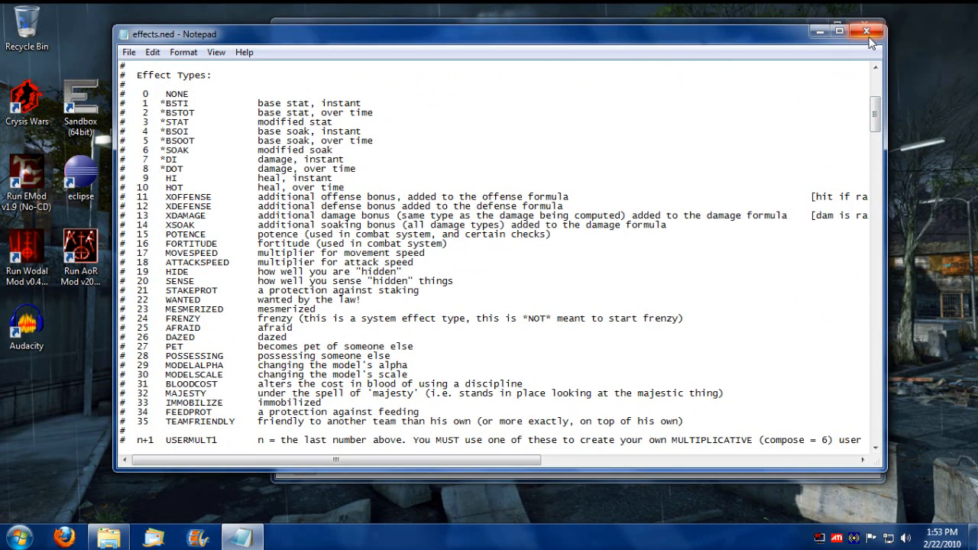
Step: Close effects.ned and load game.npd from the mod folder
click(867, 32)
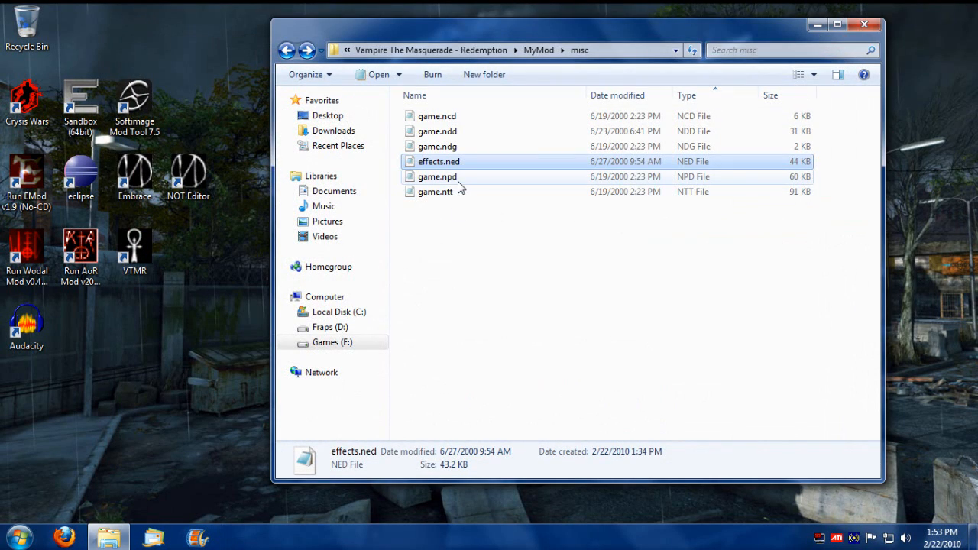
double_click(438, 177)
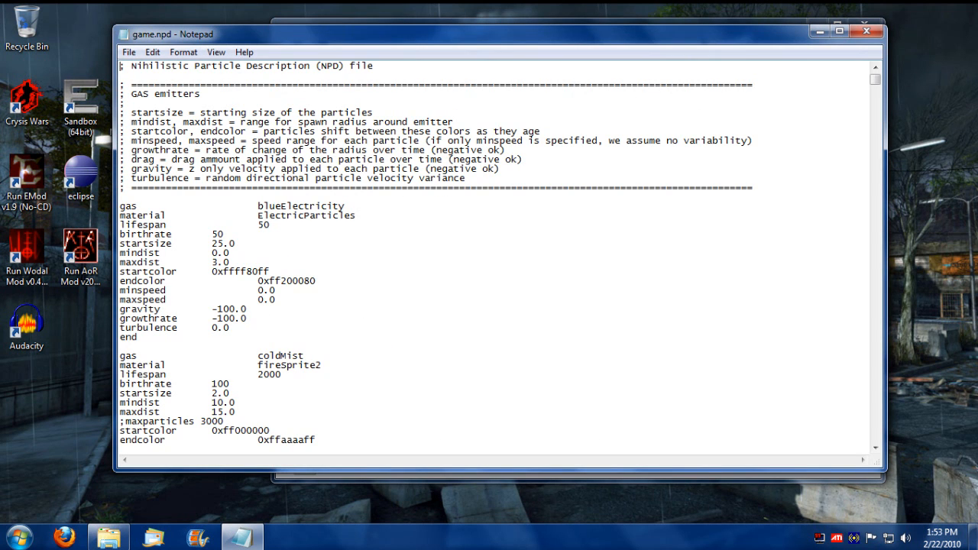
drag(876, 80, 875, 440)
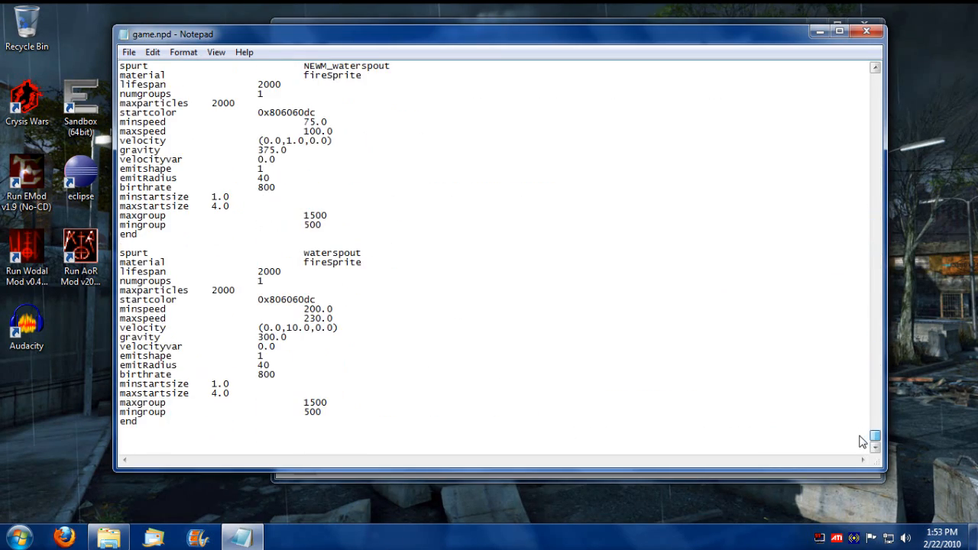
drag(875, 437, 878, 79)
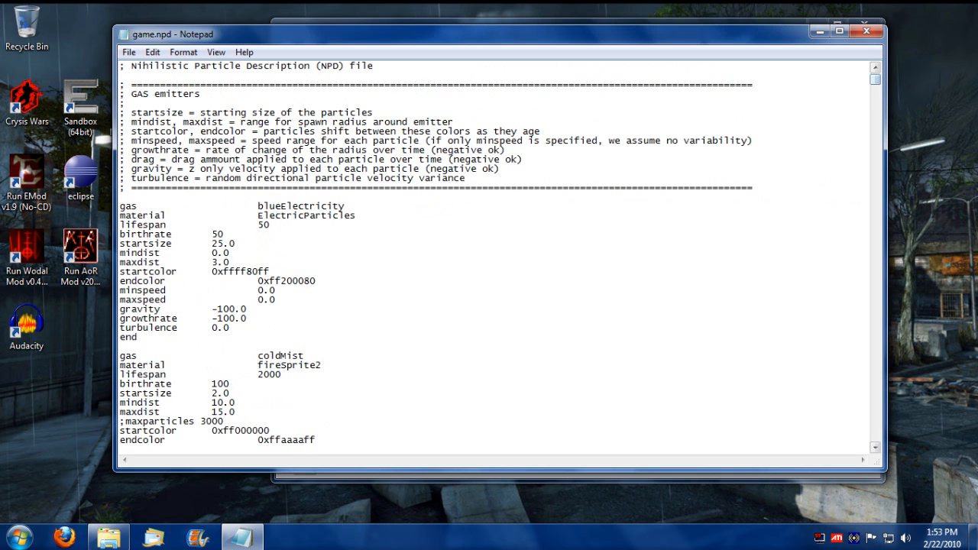
double_click(141, 93)
drag(877, 78, 877, 125)
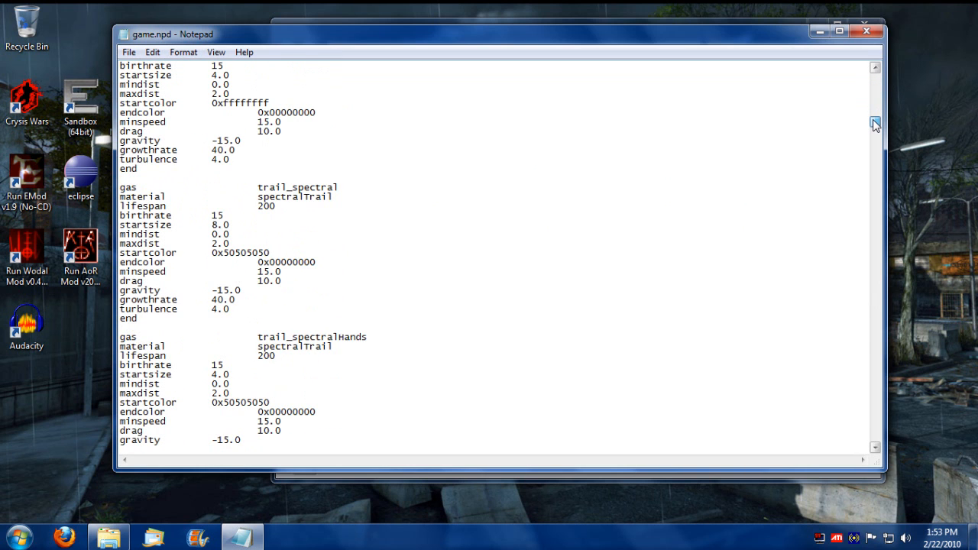
drag(876, 125, 875, 146)
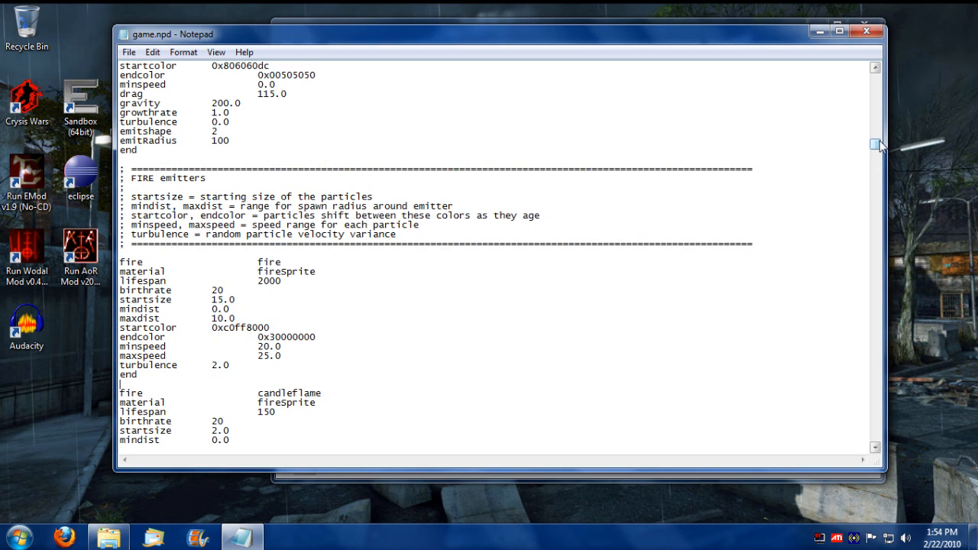
drag(876, 143, 876, 143)
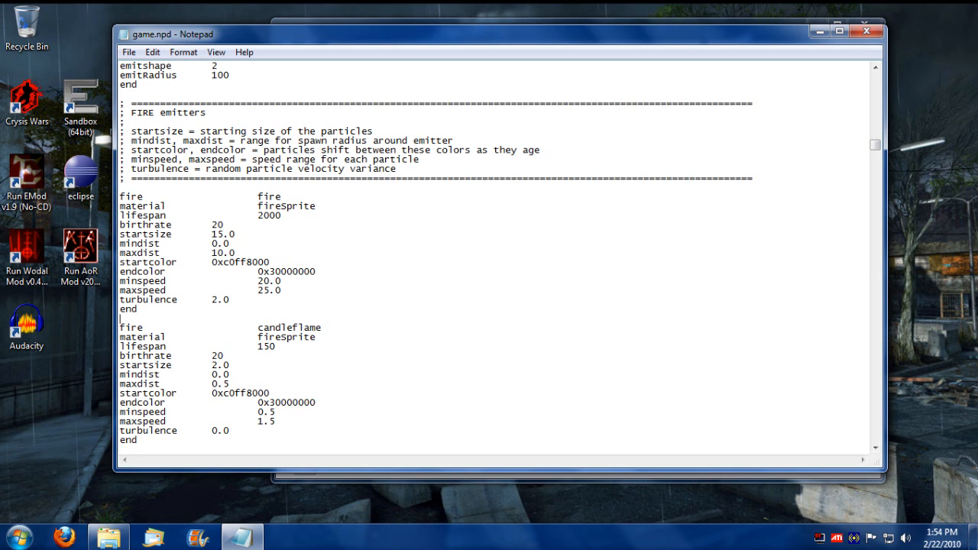
key(shift+Up)
key(shift+Up)
key(shift+Up)
key(shift+Up)
key(shift+Up)
key(shift+Up)
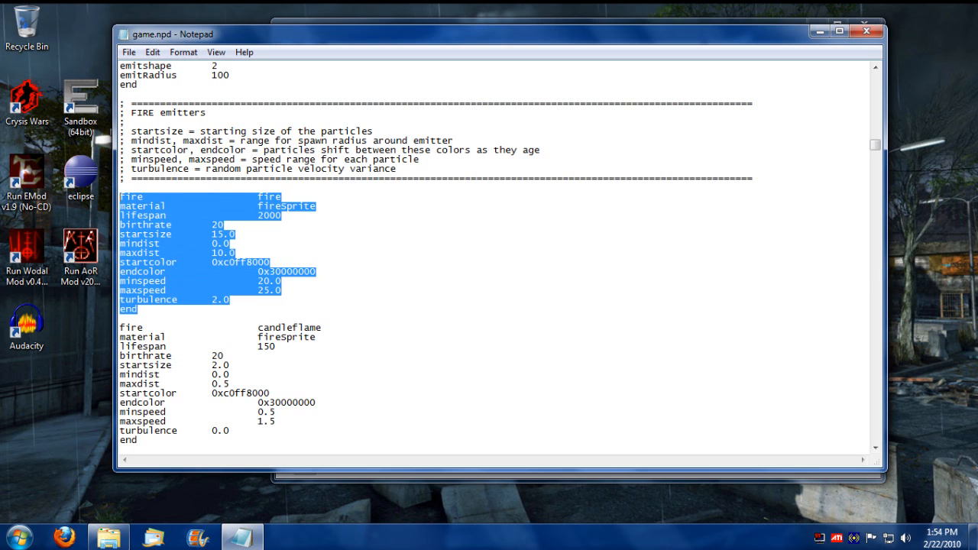
Step: Highlight the fire emitter's name and its fireSprite material
click(276, 197)
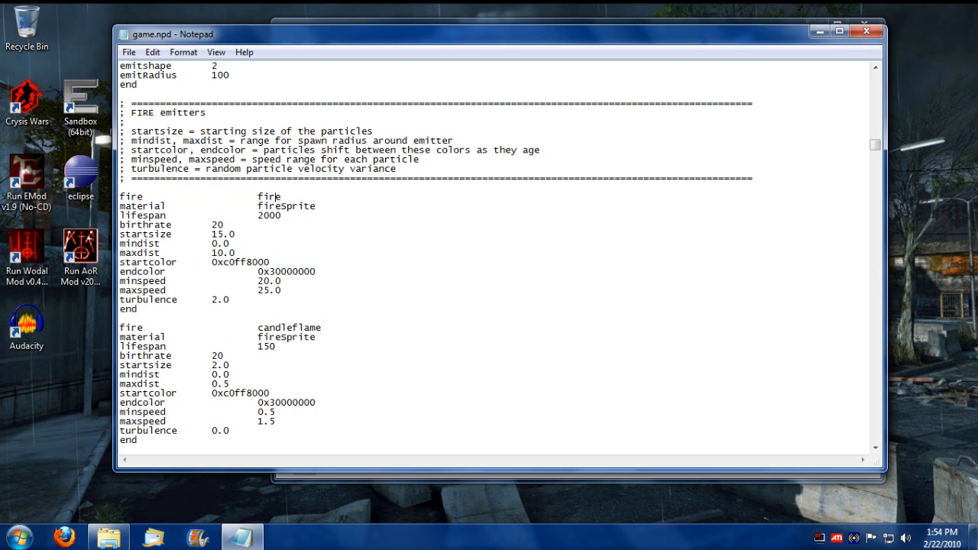
key(shift+Left)
key(shift+Left)
key(shift+Left)
key(shift+Left)
key(Up)
key(End)
key(shift+Left)
key(shift+Left)
key(shift+Left)
key(shift+Left)
Step: Highlight fire's startcolor 0xc0ff8000, endcolor and whole block, then the flame emitter's velocity and gravity
double_click(240, 263)
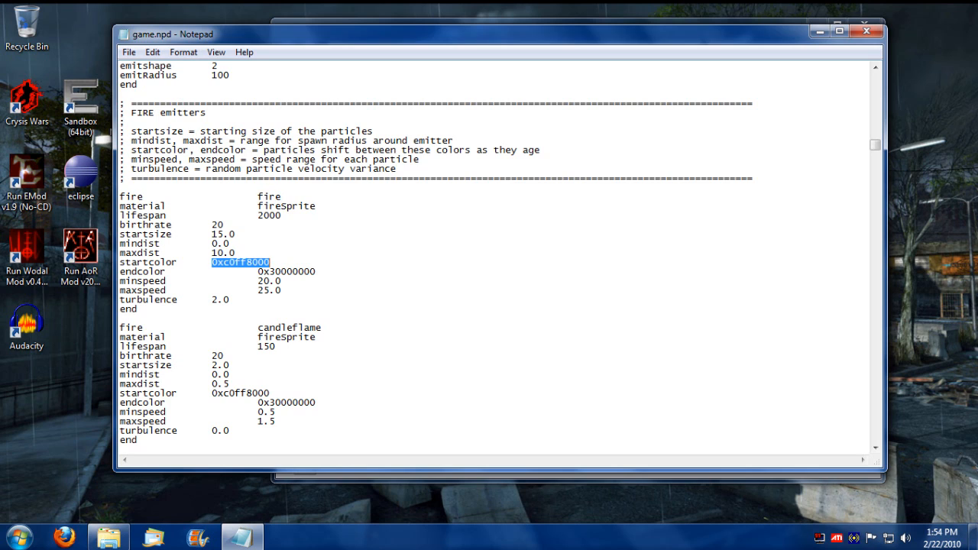
key(End)
key(shift+Down)
key(Down)
key(Down)
key(Down)
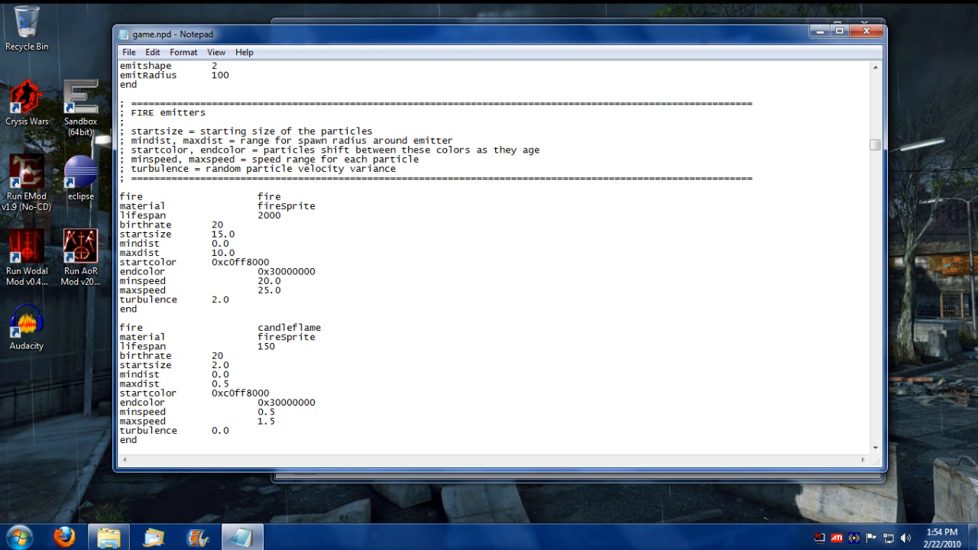
key(Down)
key(Down)
key(shift+Up)
key(shift+Up)
key(shift+Up)
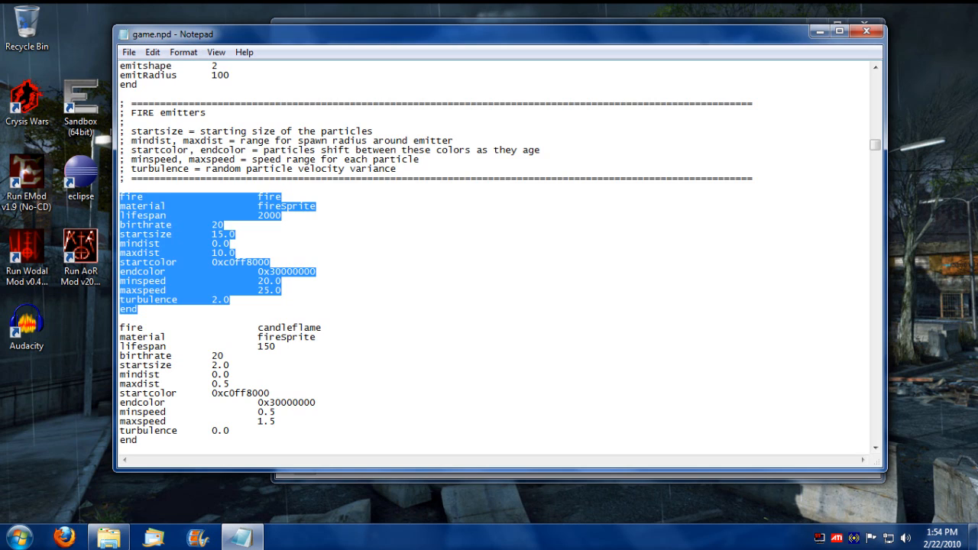
key(Down)
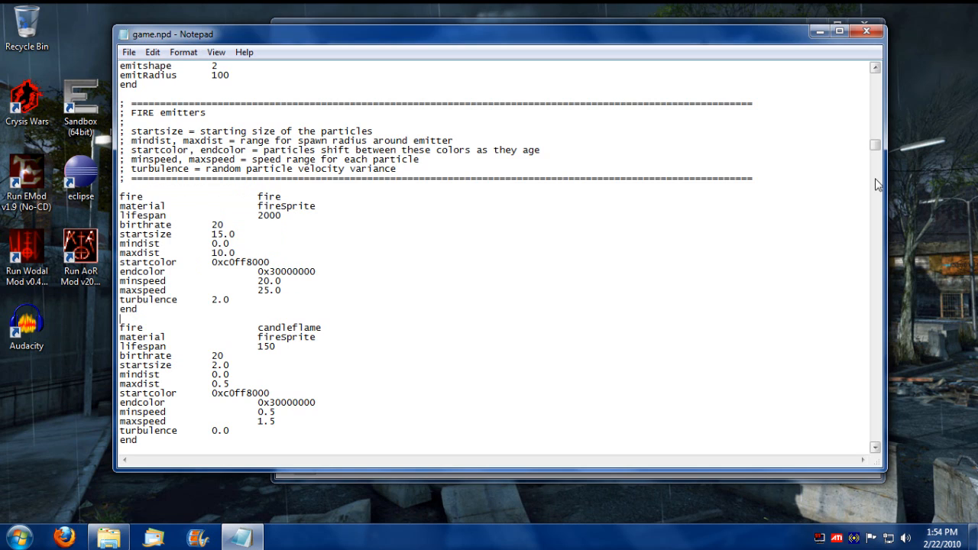
drag(875, 146, 875, 185)
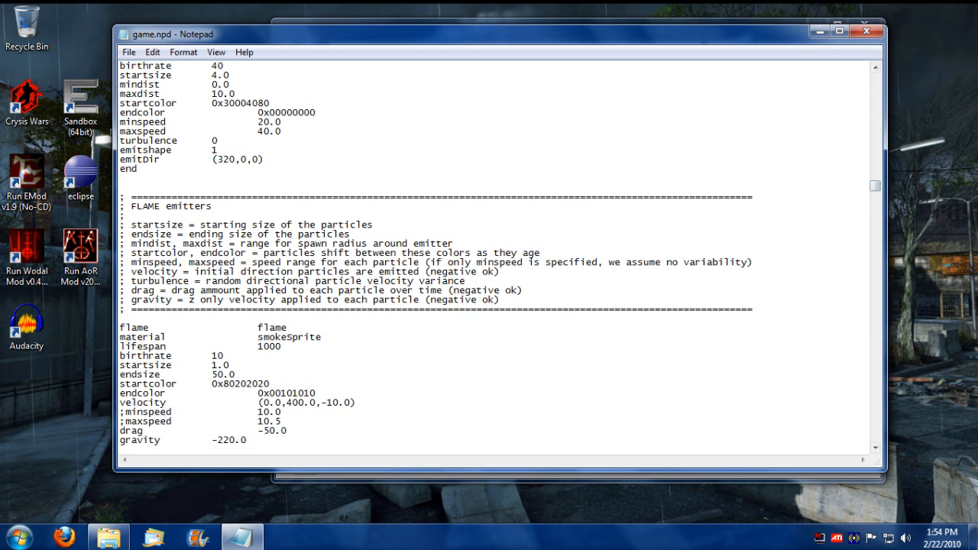
scroll(489, 267, down, 3)
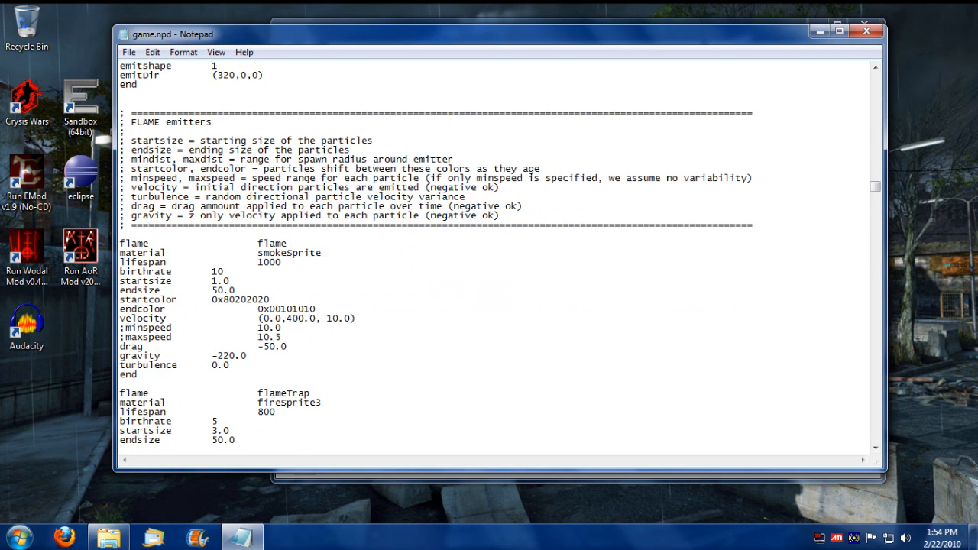
key(Down)
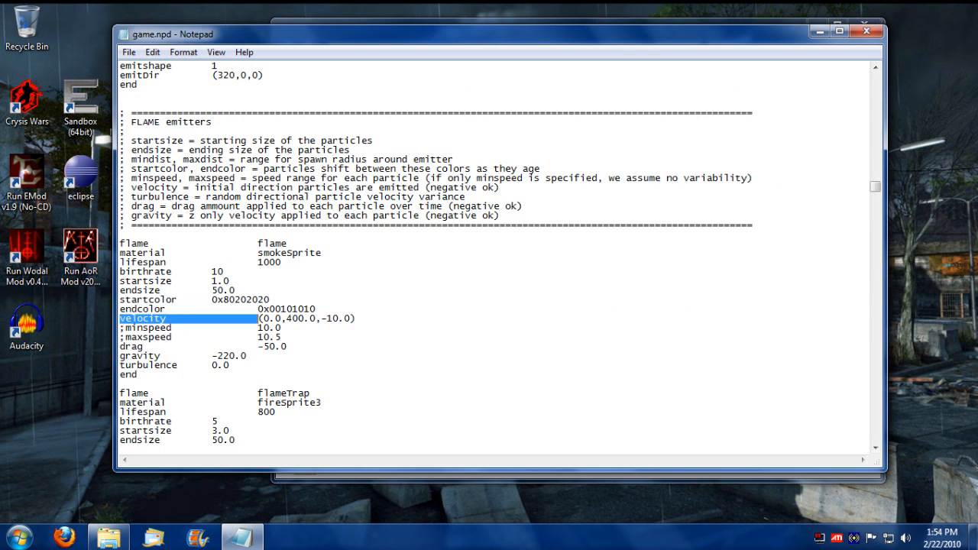
double_click(140, 356)
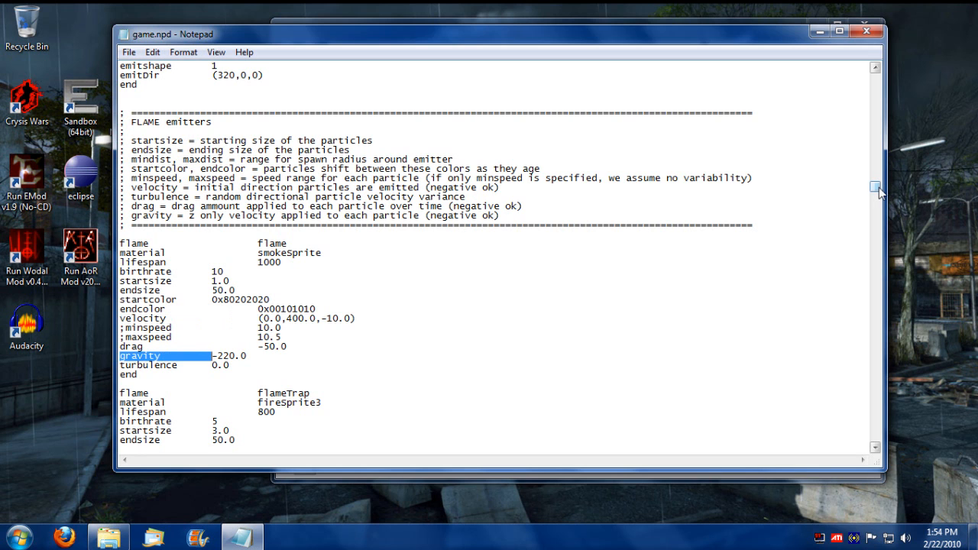
mouse_move(878, 189)
mouse_down()
mouse_move(876, 214)
mouse_move(876, 205)
mouse_up()
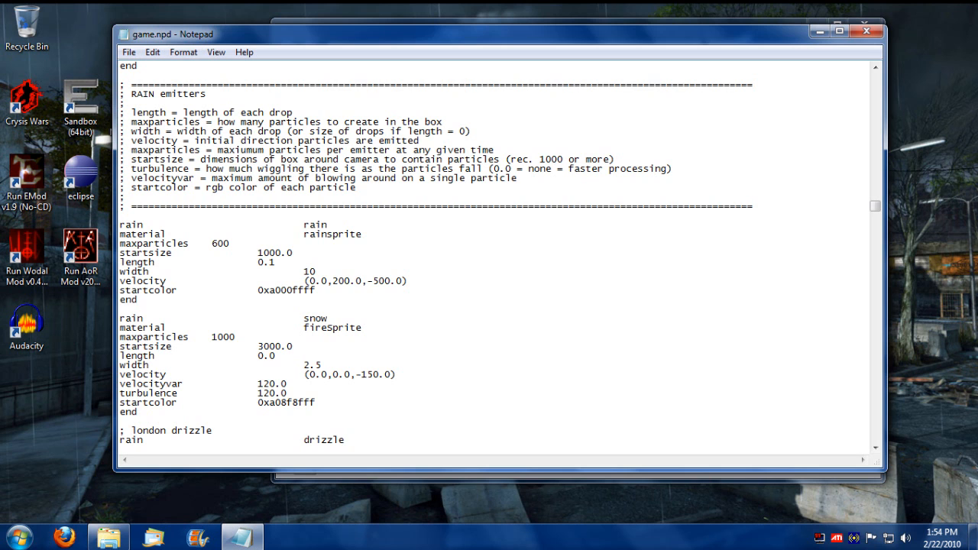
drag(876, 205, 876, 208)
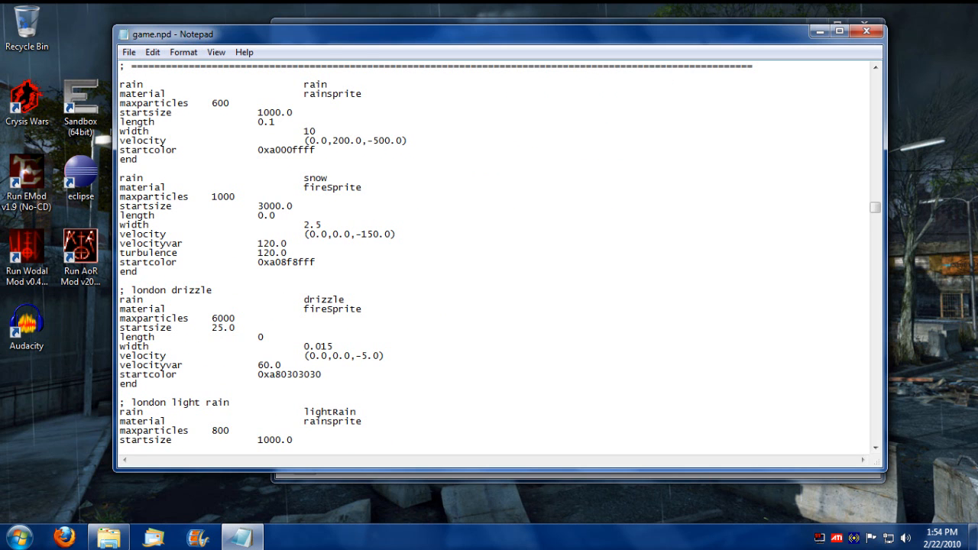
drag(876, 208, 876, 211)
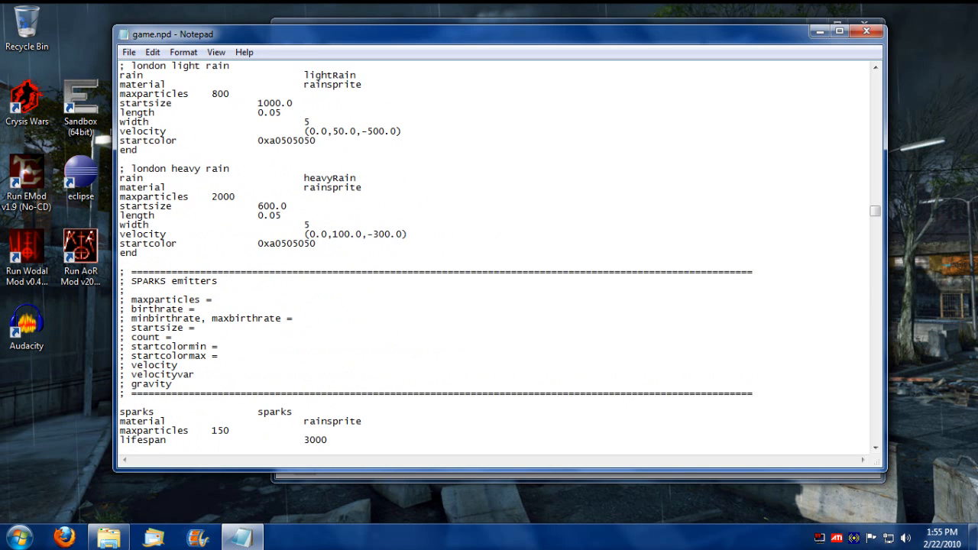
Step: Highlight the heavy rain emitter's rainsprite material
double_click(332, 187)
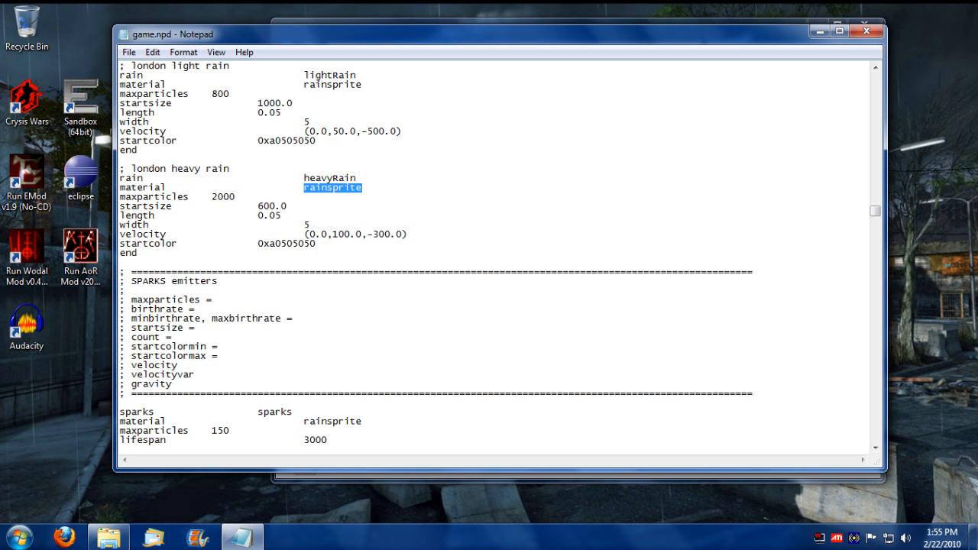
scroll(489, 268, down, 8)
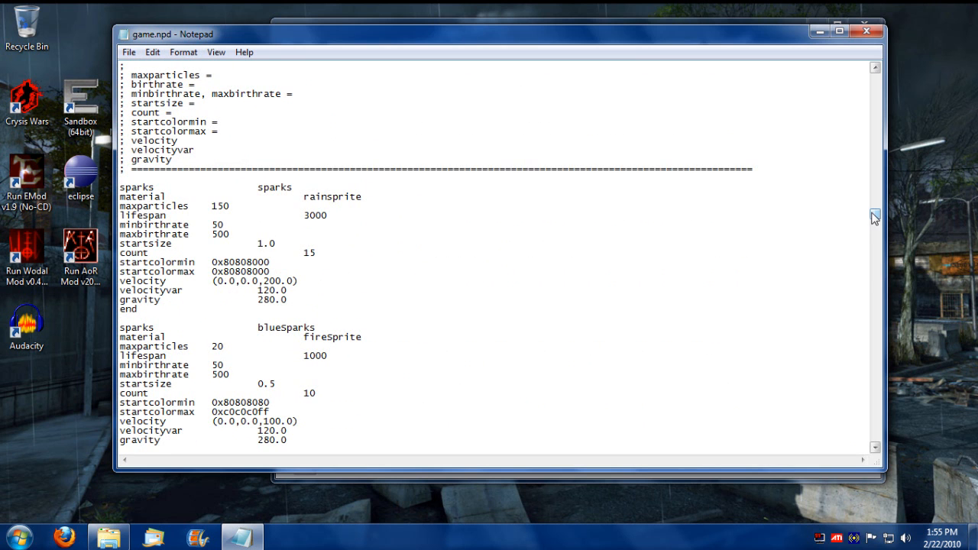
drag(875, 218, 876, 440)
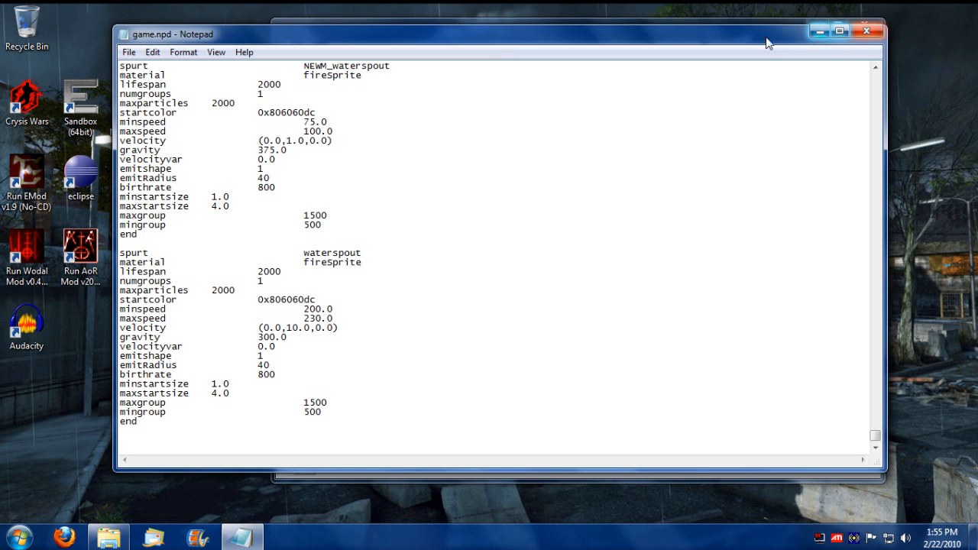
Step: Close game.npd and load game.ntt from the misc folder
click(876, 33)
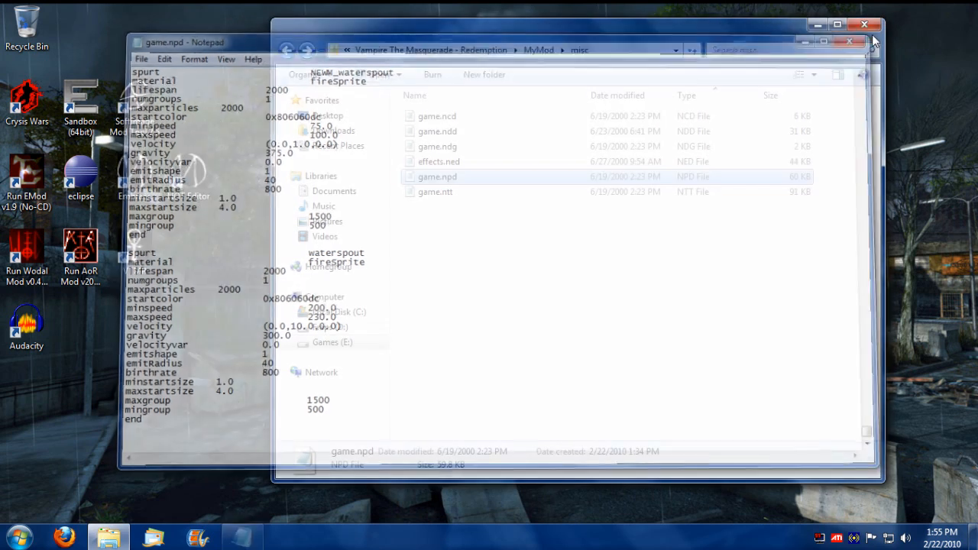
double_click(435, 192)
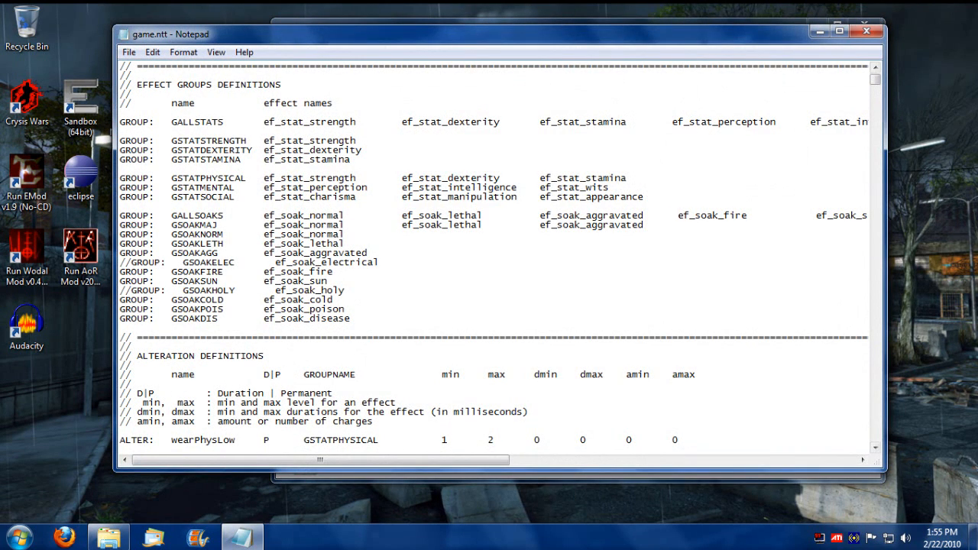
mouse_move(876, 79)
mouse_down()
mouse_move(878, 197)
mouse_move(887, 117)
mouse_move(875, 80)
mouse_up()
drag(875, 80, 879, 90)
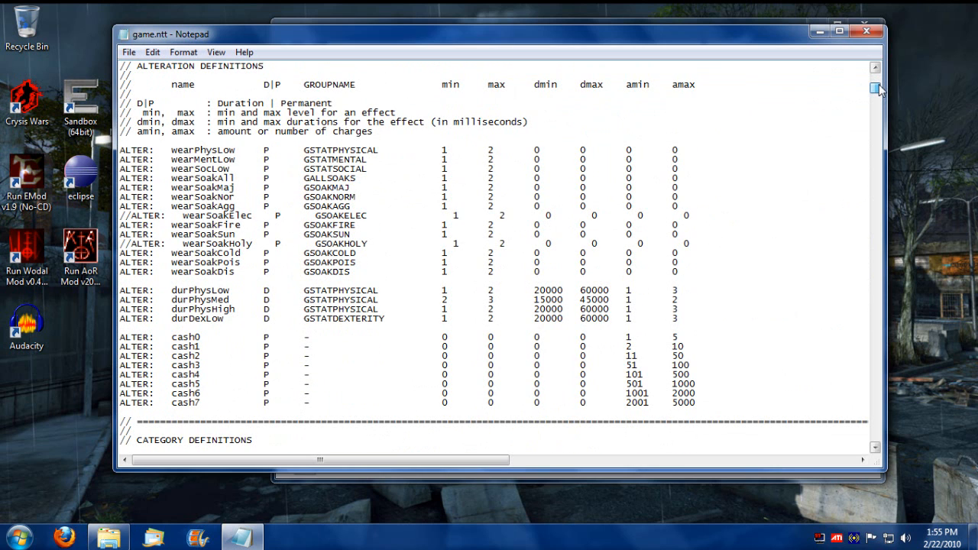
drag(879, 90, 879, 91)
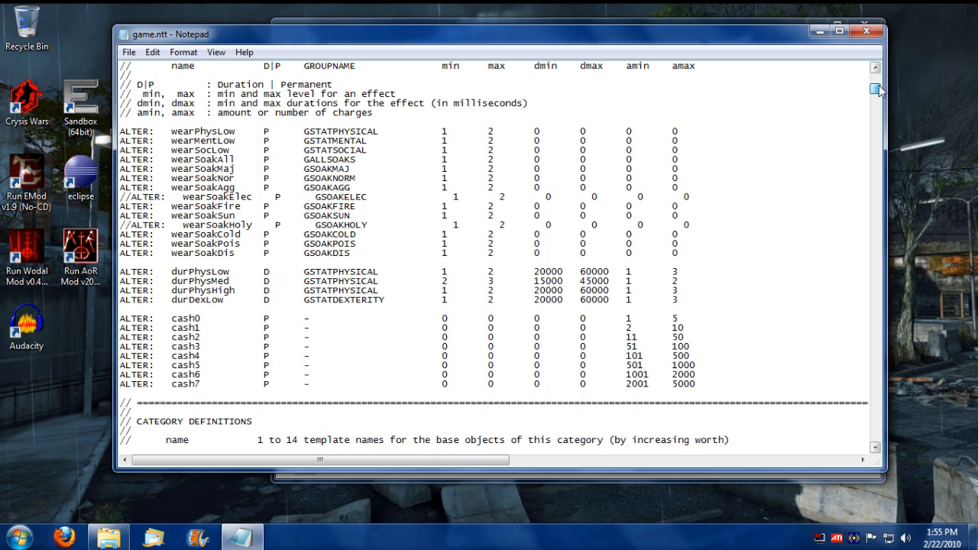
drag(879, 90, 876, 204)
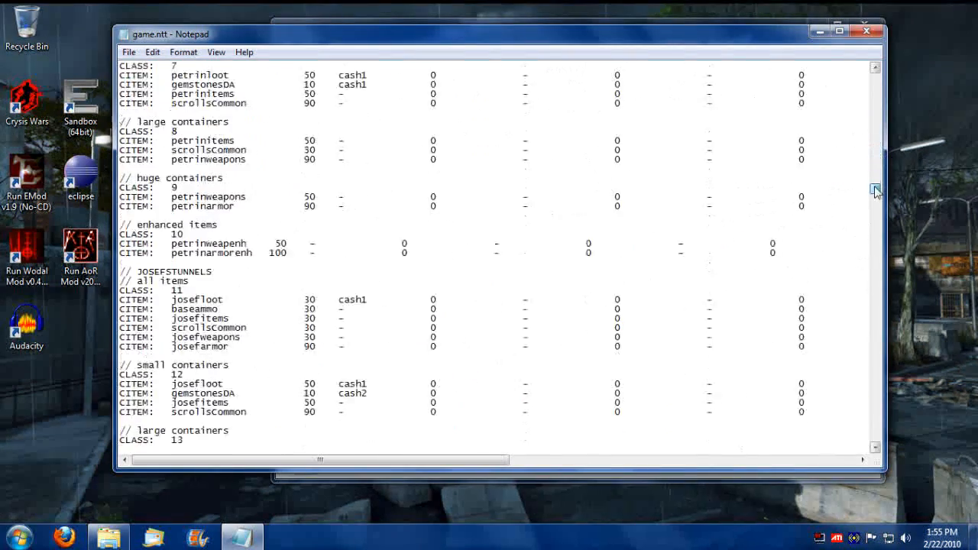
Step: Highlight the small-containers CLASS: 17 label and the ardanloot entry's 50 chance value
double_click(177, 253)
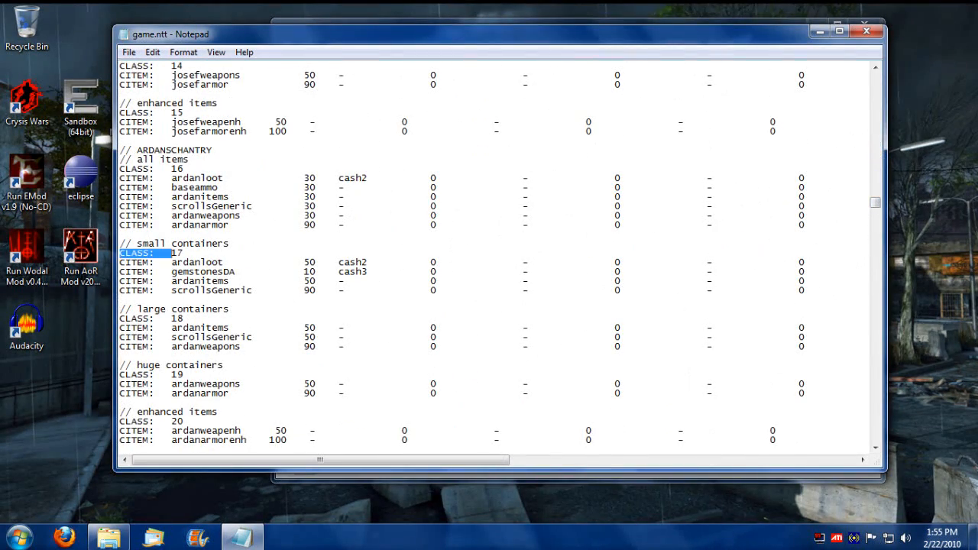
drag(182, 253, 121, 253)
click(121, 299)
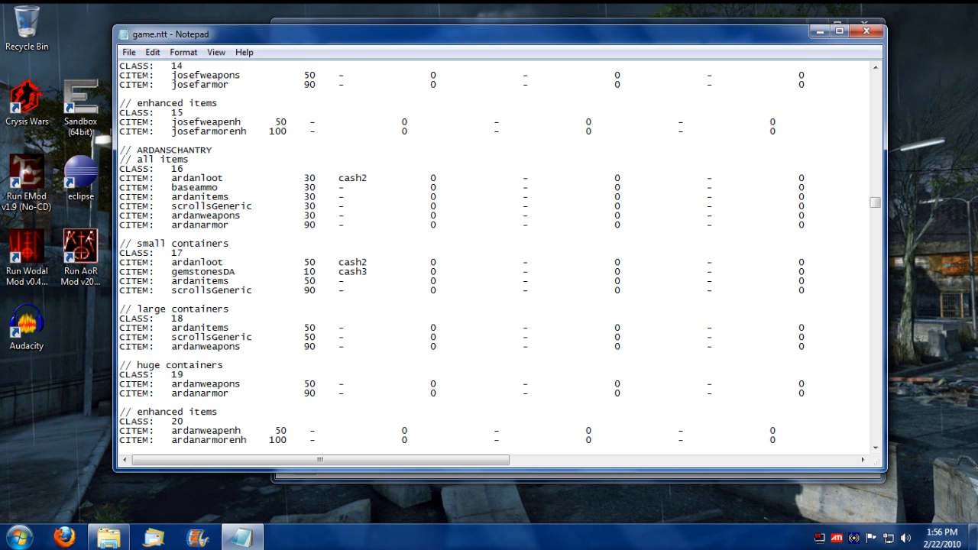
drag(185, 253, 179, 253)
double_click(197, 262)
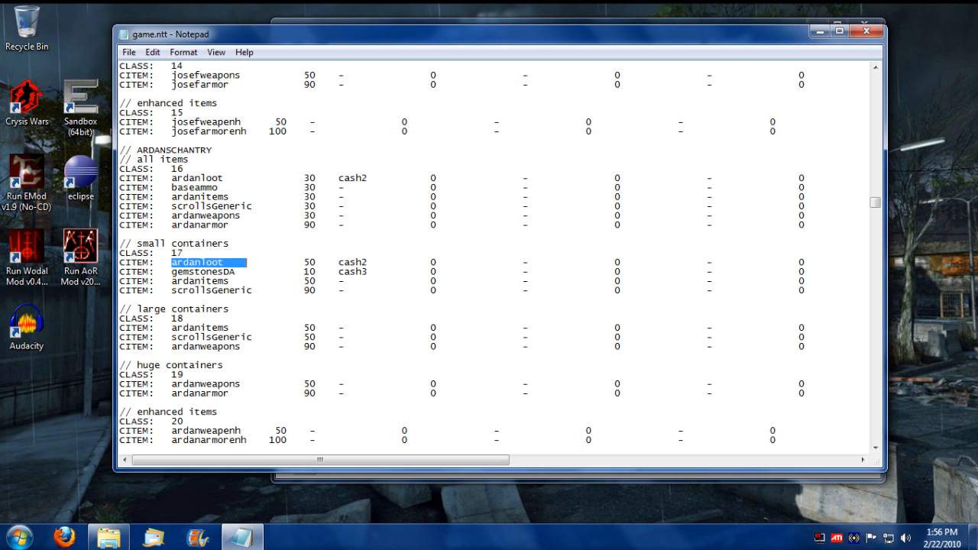
click(315, 262)
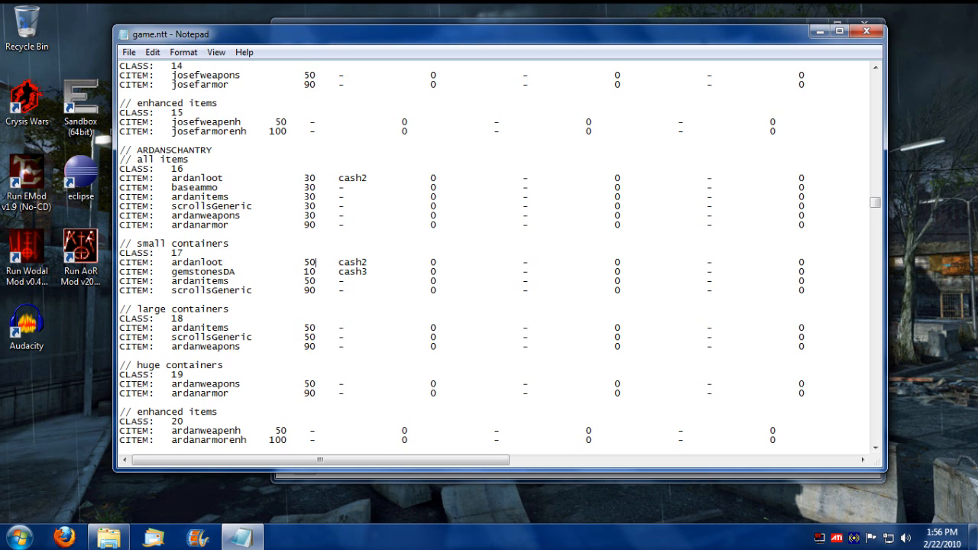
key(shift+Left)
text(5)
key(shift+Right)
text(0)
Step: Highlight ardanloot, the following item names and scrollsGeneric in class 17, returning to ardanloot's 50 chance
double_click(209, 262)
click(197, 271)
double_click(200, 272)
double_click(211, 290)
double_click(309, 262)
double_click(197, 262)
double_click(275, 262)
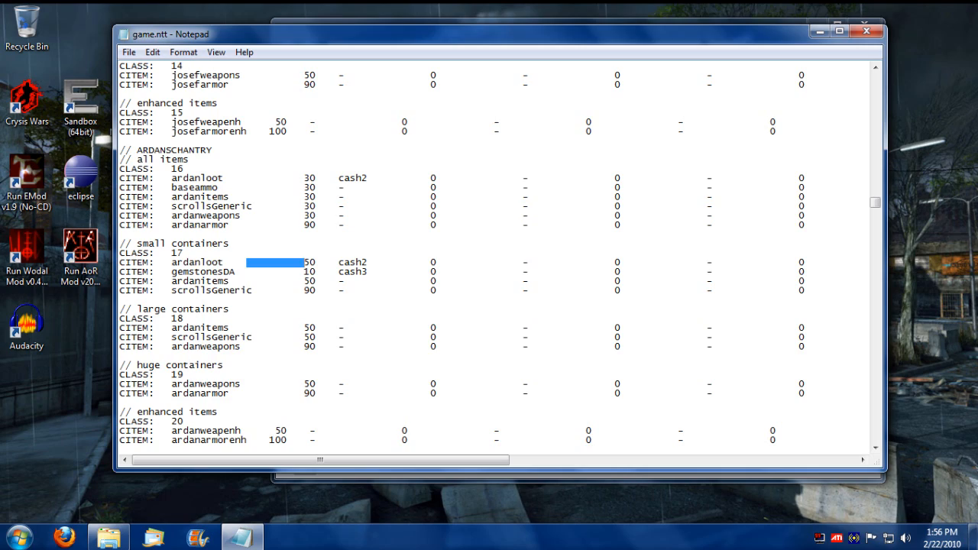
double_click(197, 262)
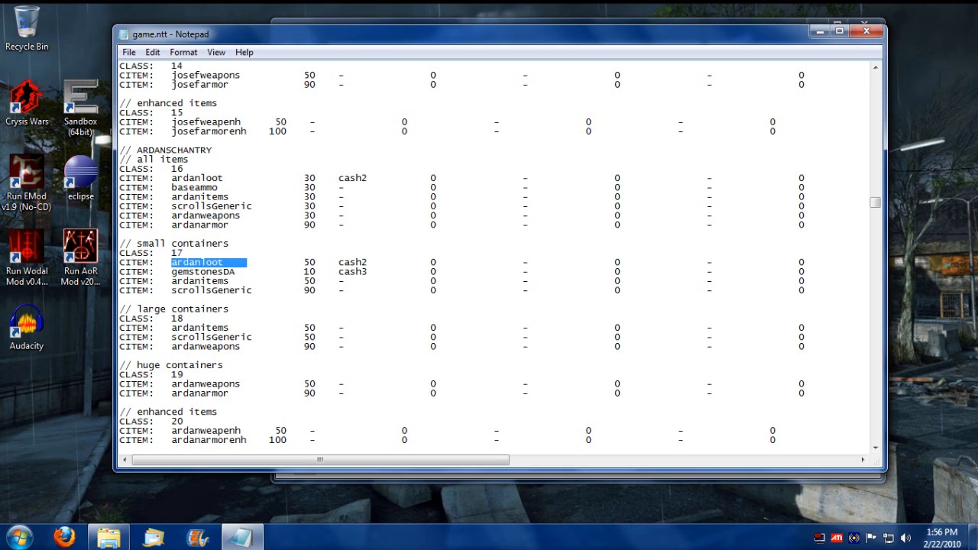
drag(876, 203, 877, 143)
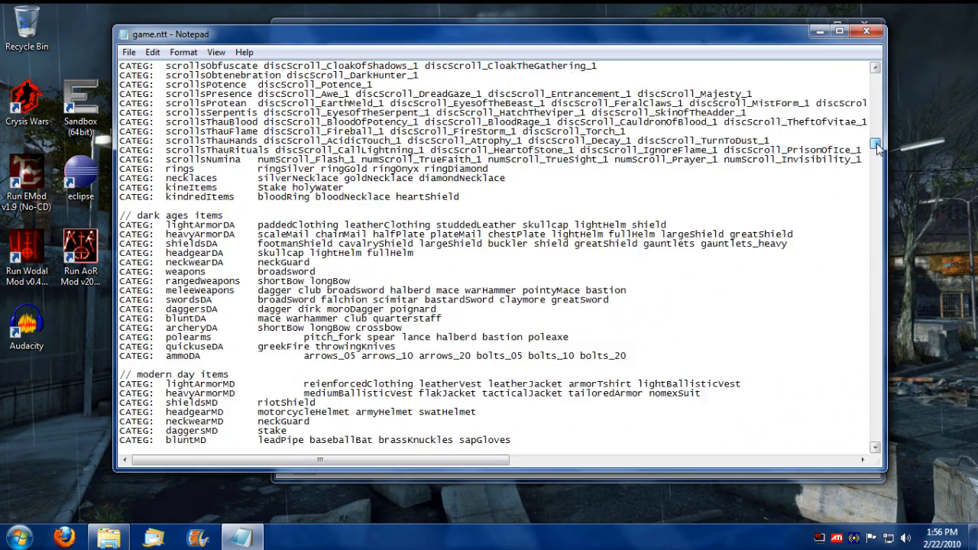
mouse_move(877, 144)
mouse_down()
mouse_move(880, 95)
mouse_move(875, 125)
mouse_up()
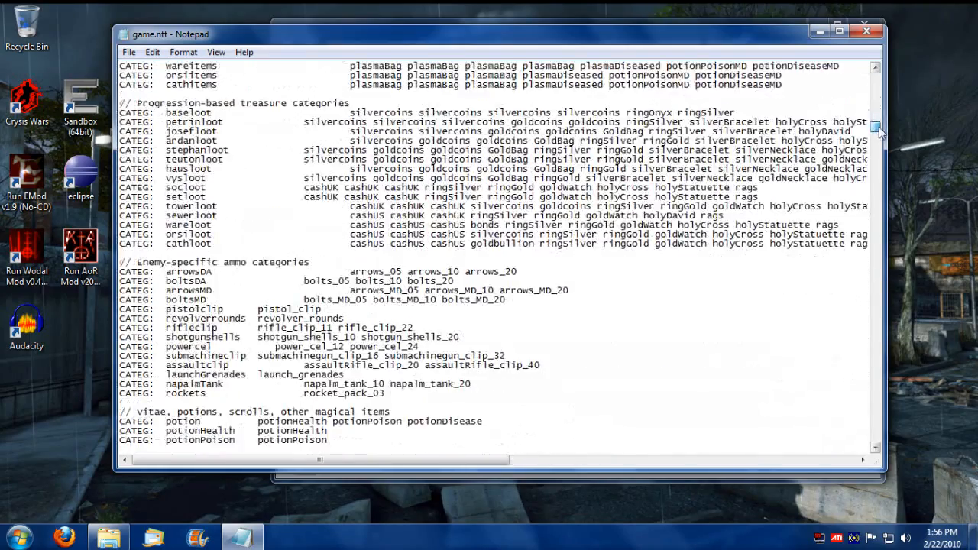
Step: Highlight the ardanloot category name and its goldcoins item, then gemstonesDA's cash3 alteration
double_click(191, 188)
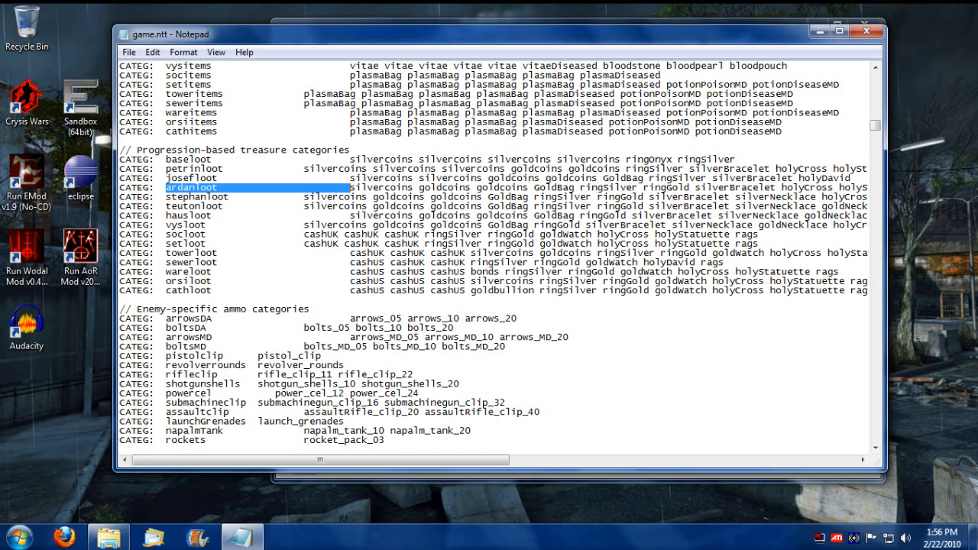
click(375, 187)
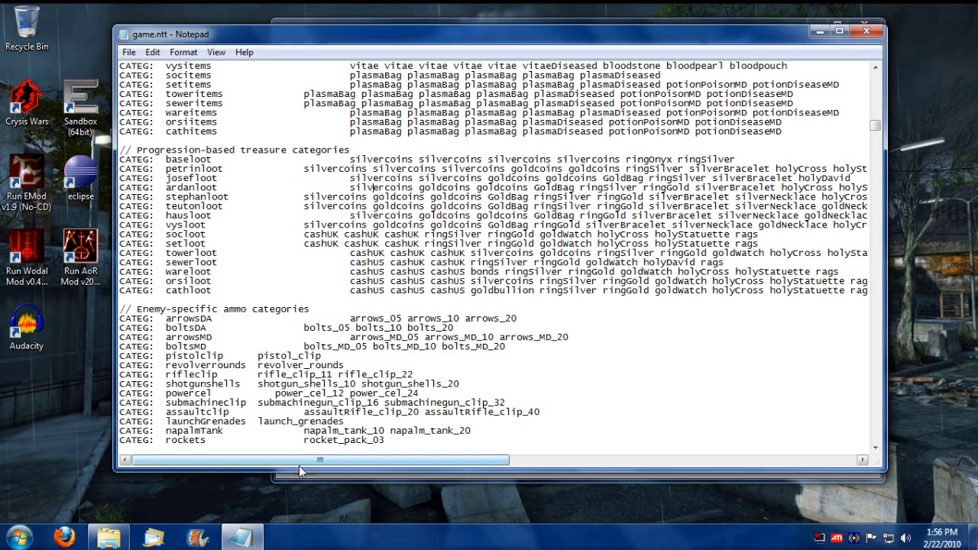
drag(302, 462, 341, 462)
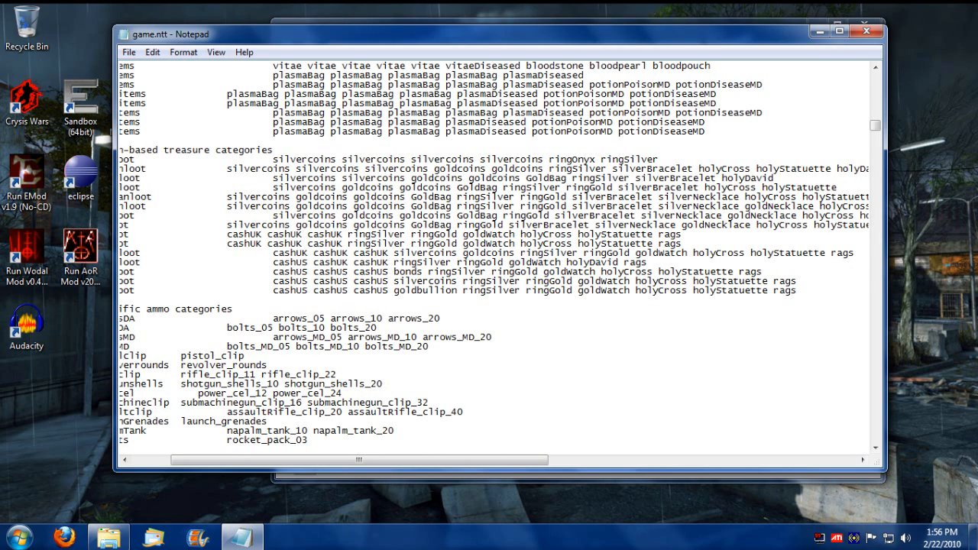
double_click(370, 188)
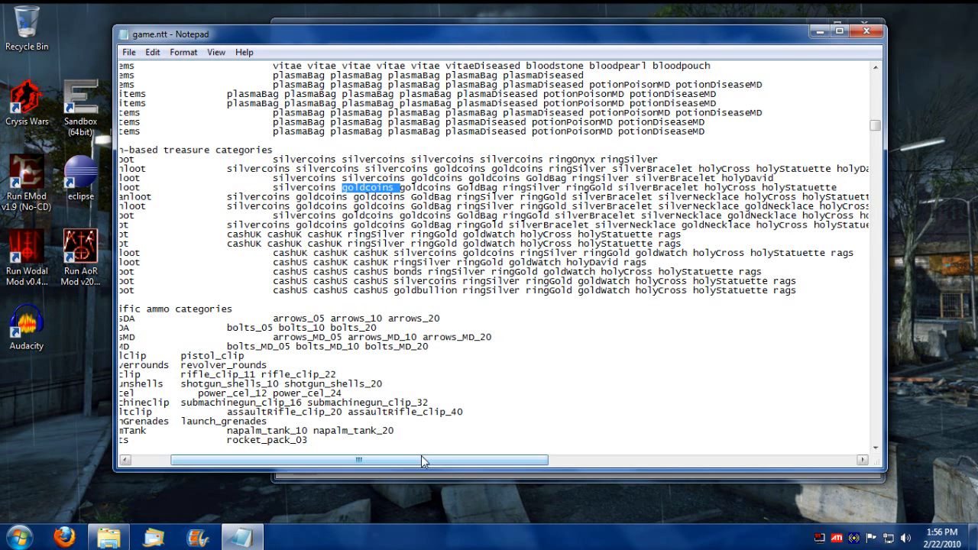
drag(359, 462, 320, 461)
drag(876, 128, 875, 208)
double_click(177, 281)
Step: Highlight ardanloot's cash2 and gemstonesDA's cash3 alterations in class 17
click(363, 300)
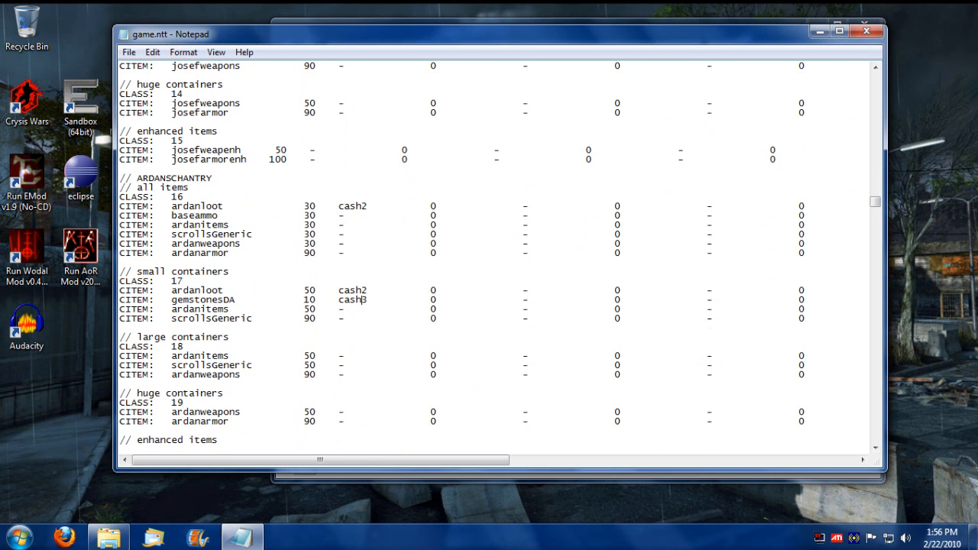
double_click(357, 291)
double_click(353, 299)
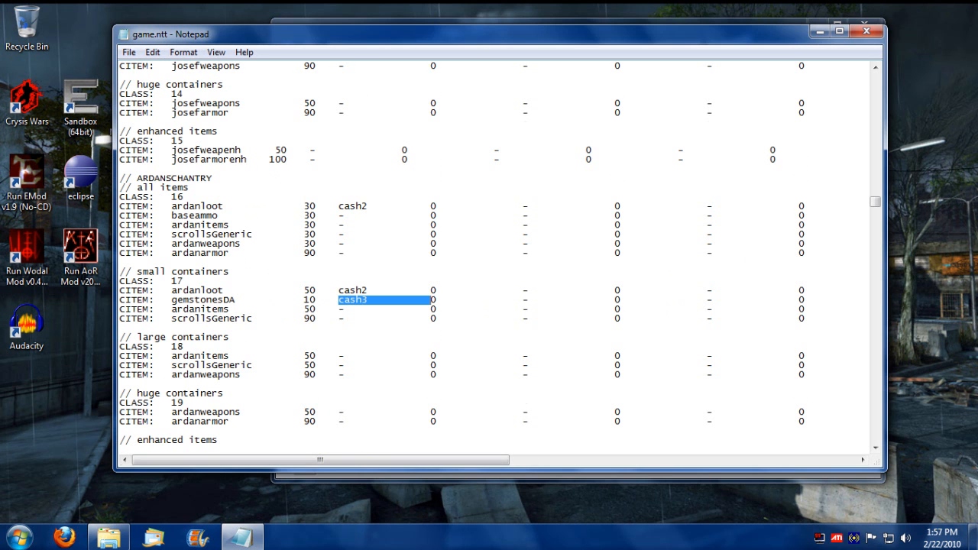
drag(876, 202, 878, 157)
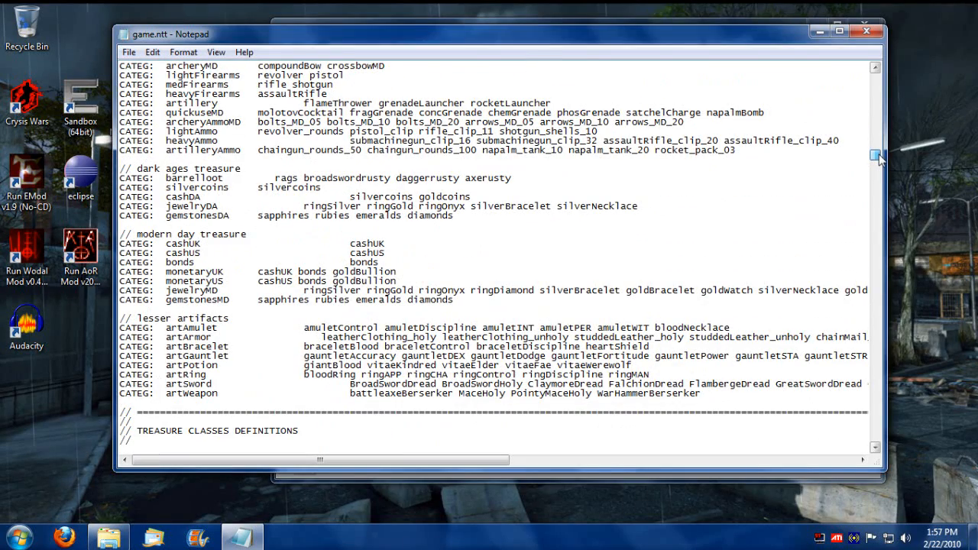
drag(878, 156, 890, 89)
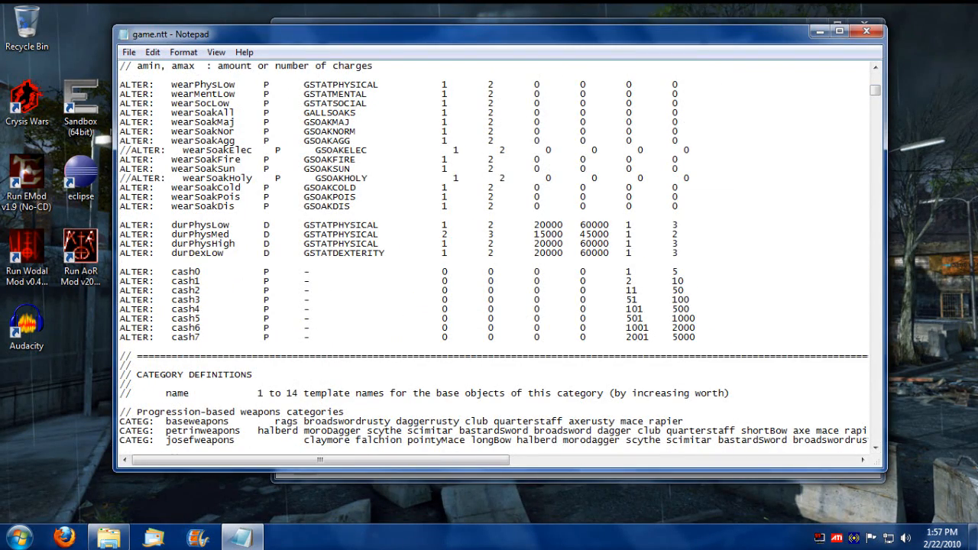
Step: Highlight the cash2 amount range 11–50 and the cash3 range 51–100 in the alteration definitions
double_click(195, 290)
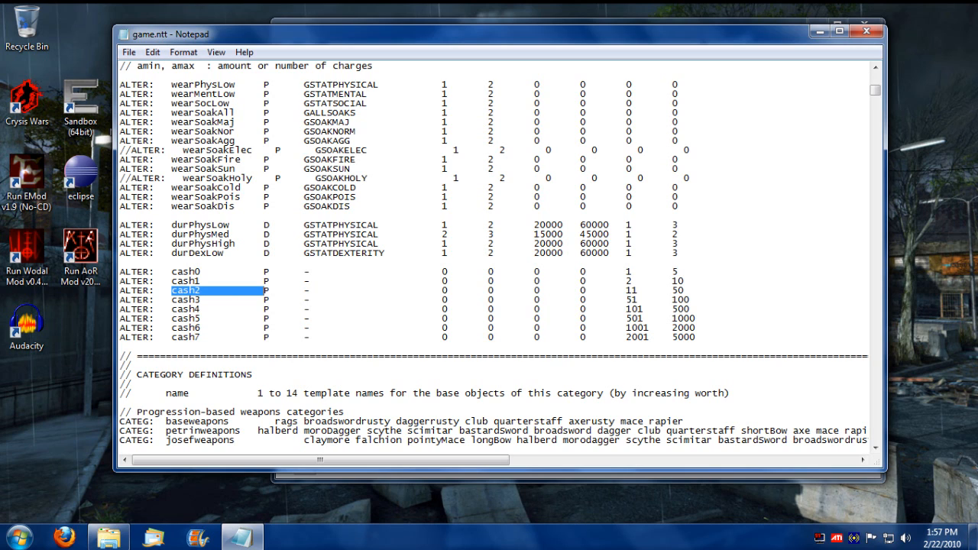
double_click(631, 291)
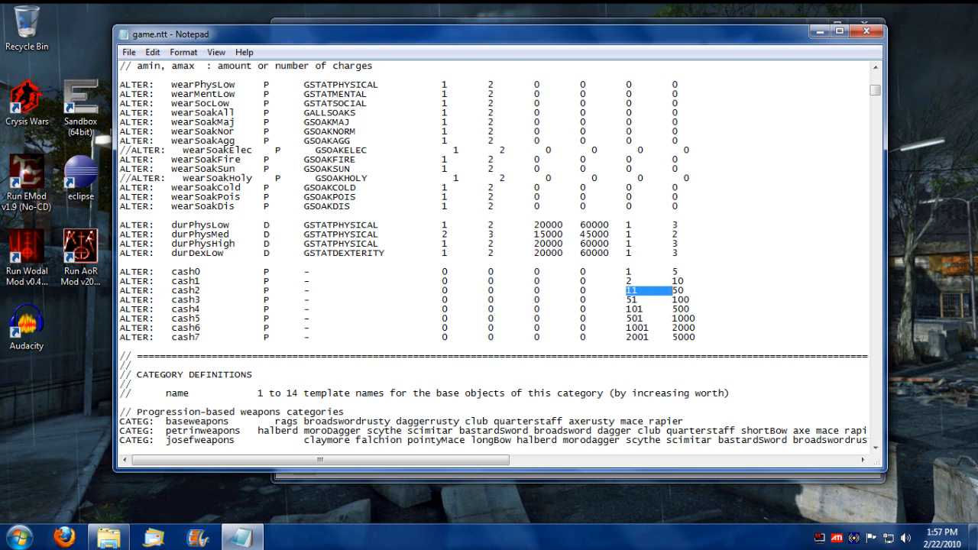
key(Right)
key(shift+End)
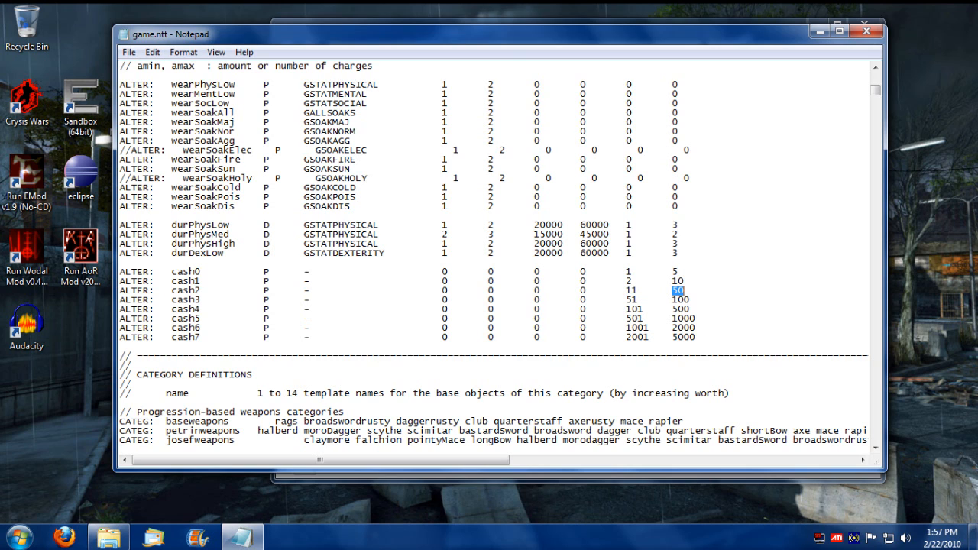
double_click(631, 300)
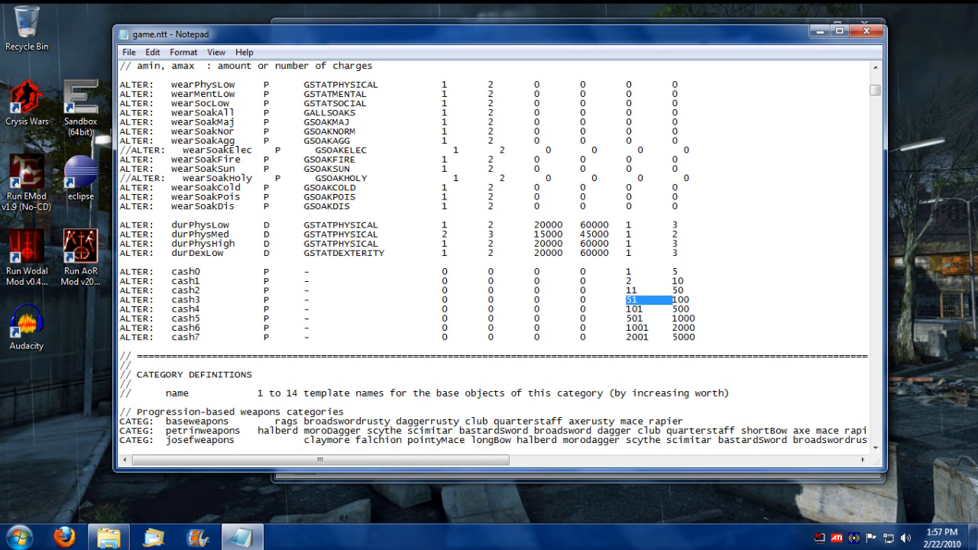
double_click(680, 300)
drag(876, 112, 885, 82)
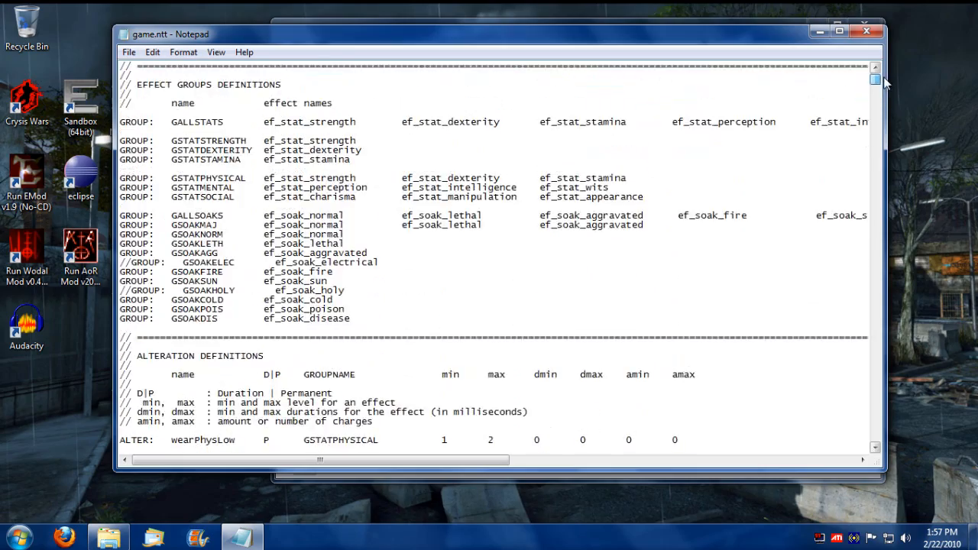
mouse_move(876, 78)
mouse_down()
mouse_move(876, 175)
mouse_move(886, 187)
mouse_up()
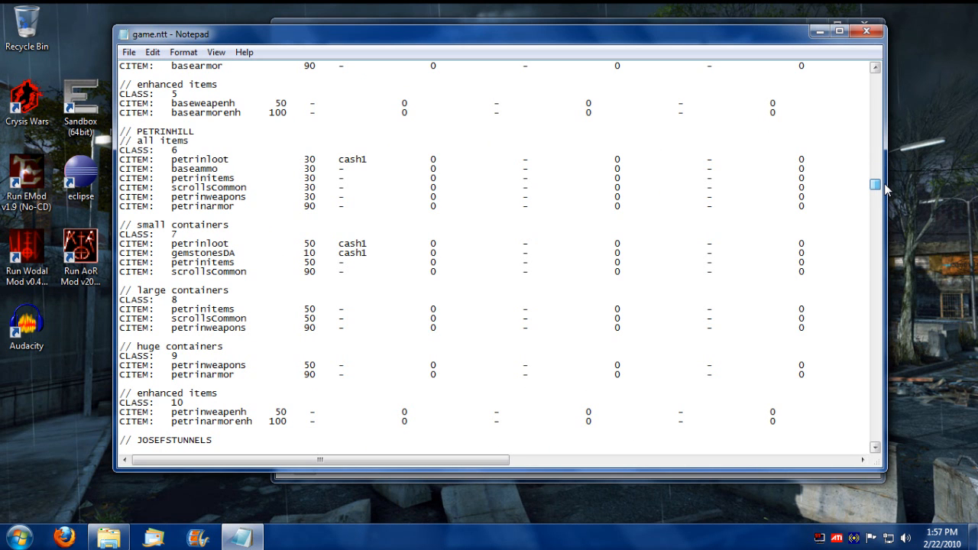
drag(887, 189, 883, 219)
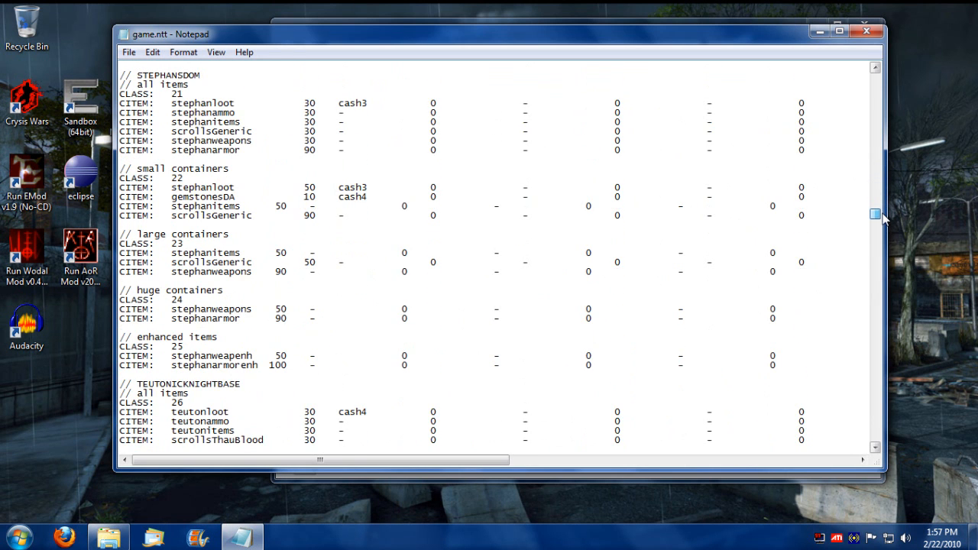
drag(884, 219, 884, 204)
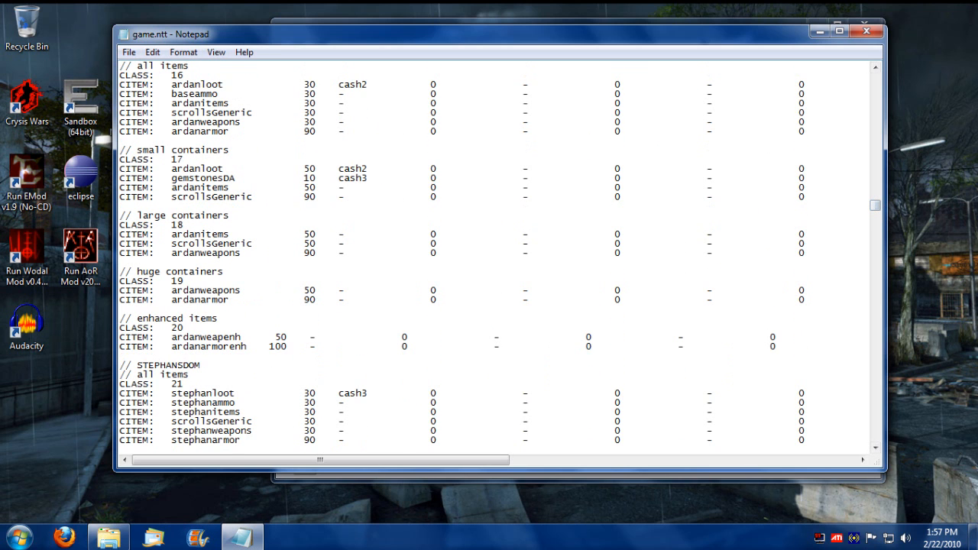
Step: Review ardanloot's 50 percent chance with cash2 and gemstonesDA's 10 percent chance with cash3
double_click(309, 169)
double_click(352, 169)
double_click(309, 178)
double_click(352, 178)
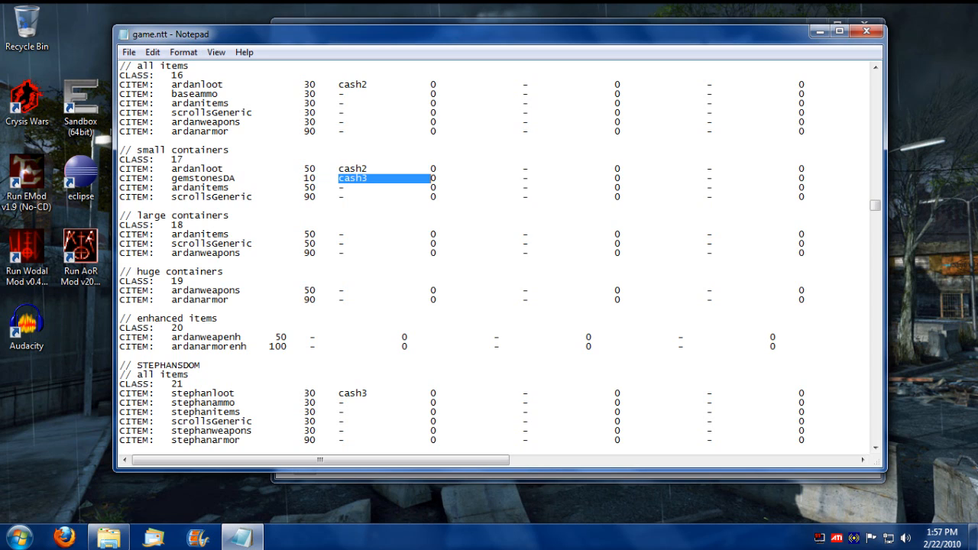
double_click(309, 169)
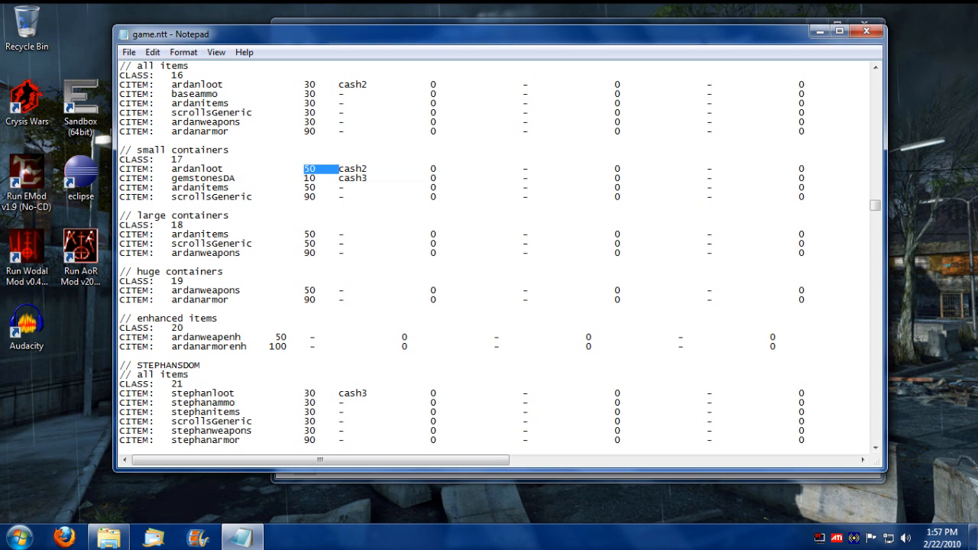
double_click(309, 178)
double_click(309, 169)
double_click(309, 178)
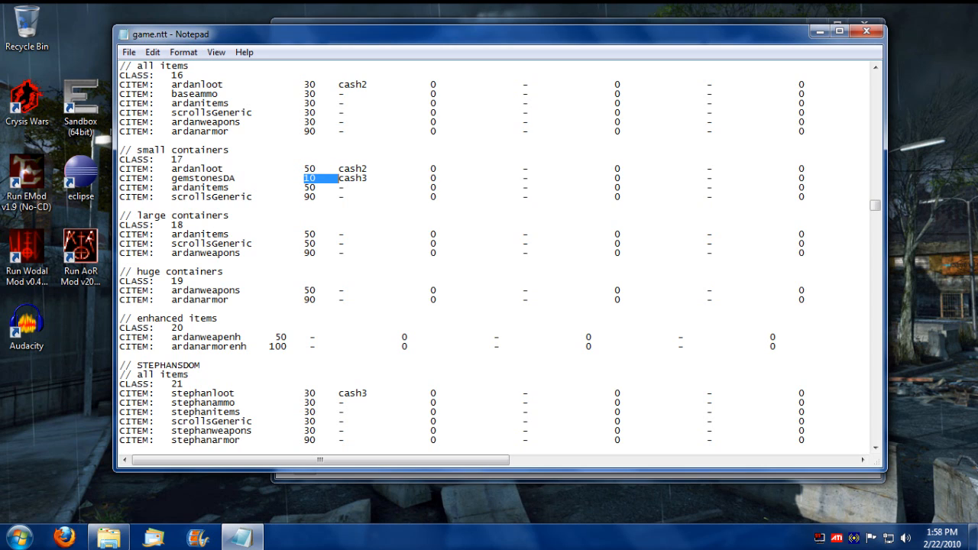
Step: Review the ardanitems entry's name and its 50 percent chance in class 17
double_click(309, 187)
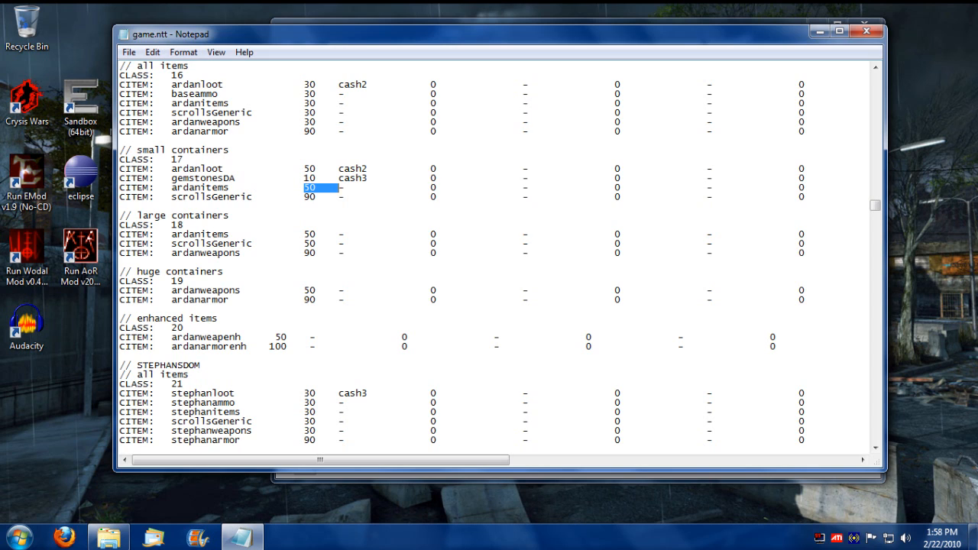
drag(177, 188, 231, 188)
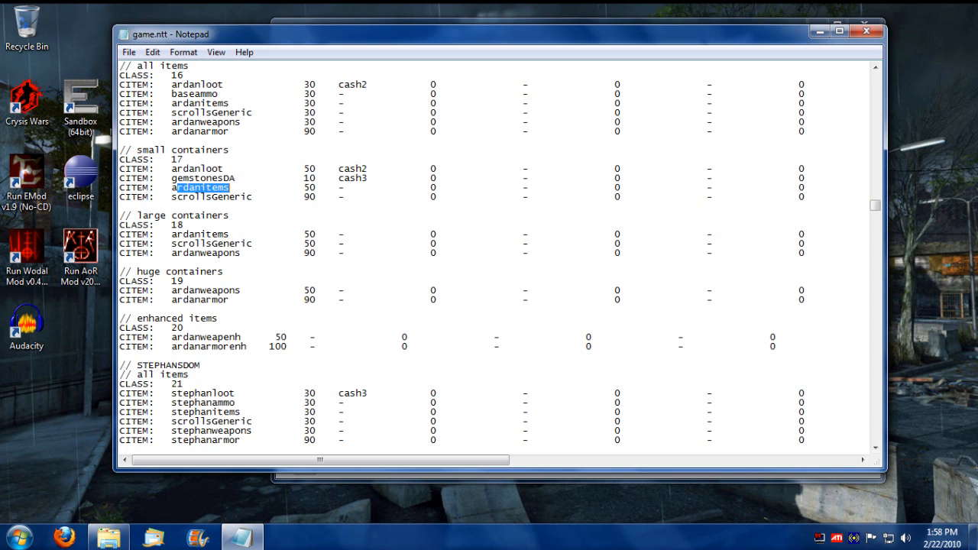
click(258, 188)
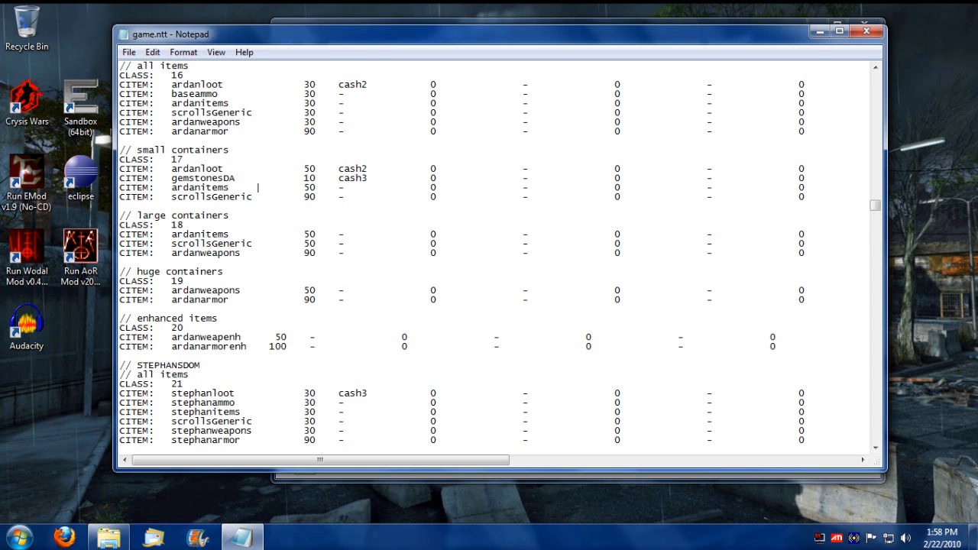
double_click(309, 187)
double_click(201, 187)
drag(876, 207, 885, 128)
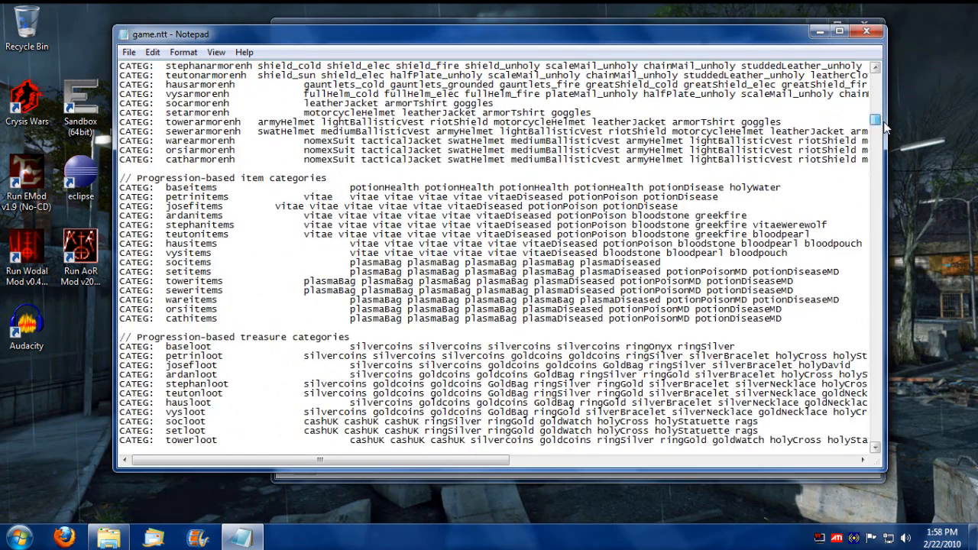
double_click(193, 216)
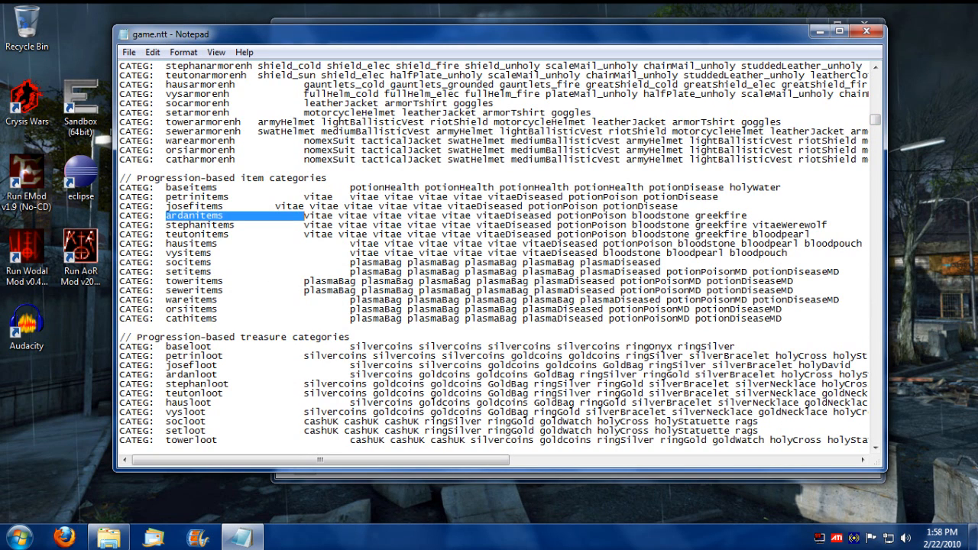
double_click(722, 216)
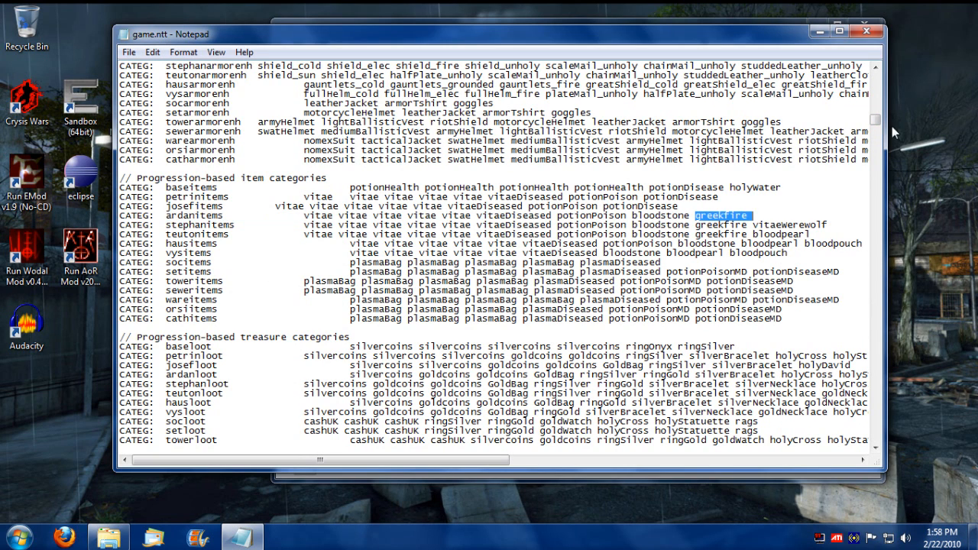
drag(875, 121, 881, 122)
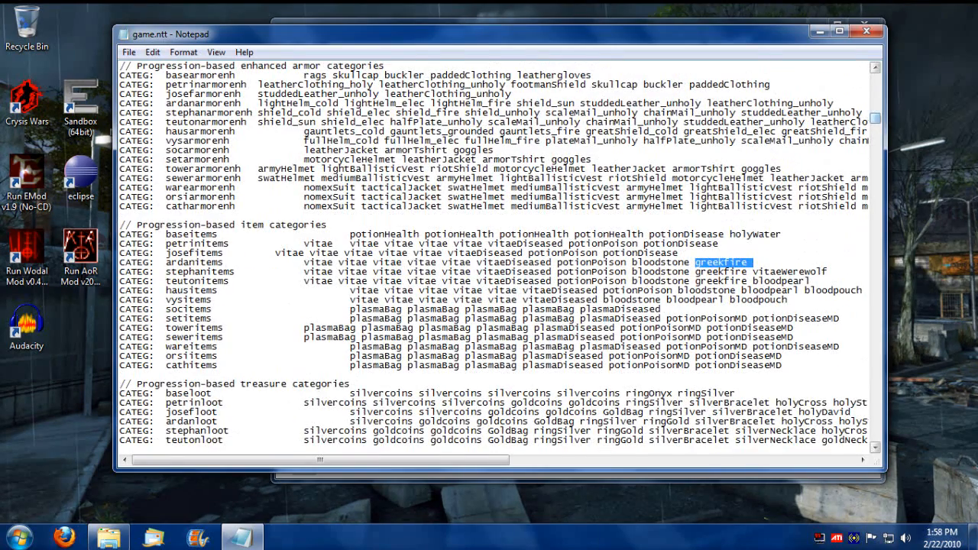
click(305, 262)
drag(304, 262, 743, 263)
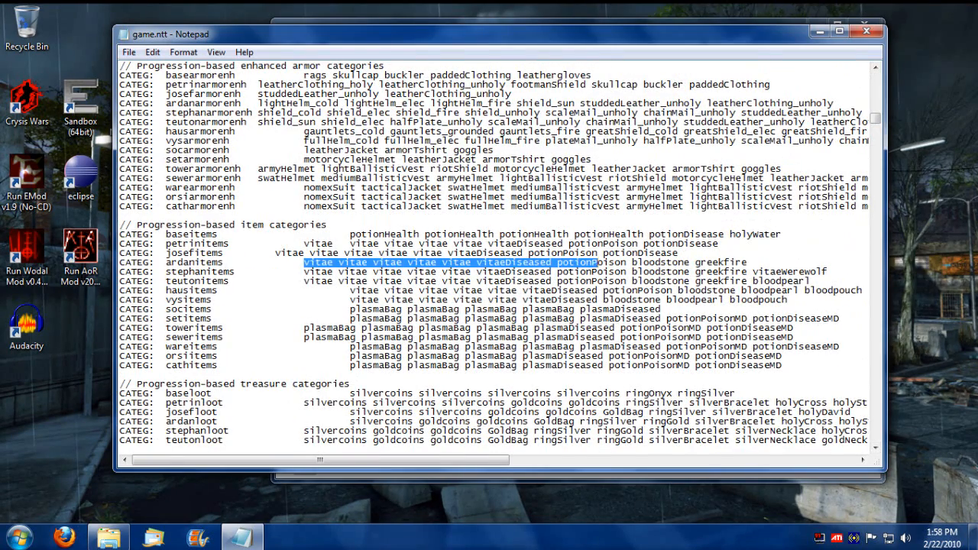
click(475, 262)
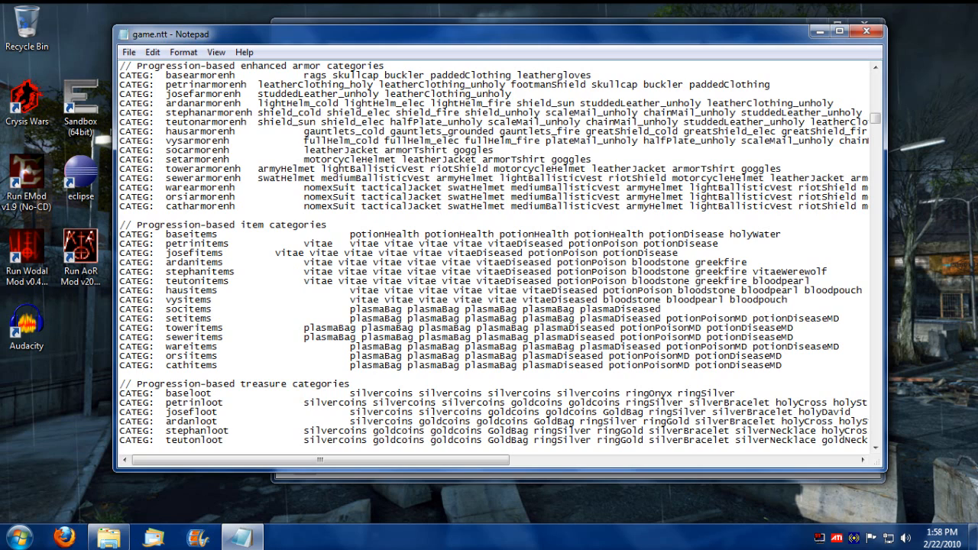
drag(475, 263, 327, 263)
click(529, 263)
click(350, 263)
double_click(514, 262)
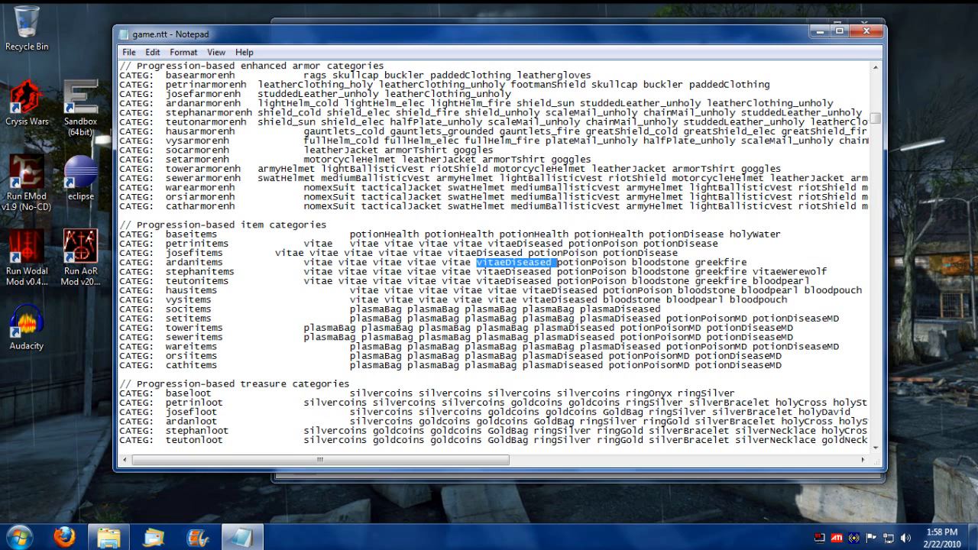
double_click(594, 263)
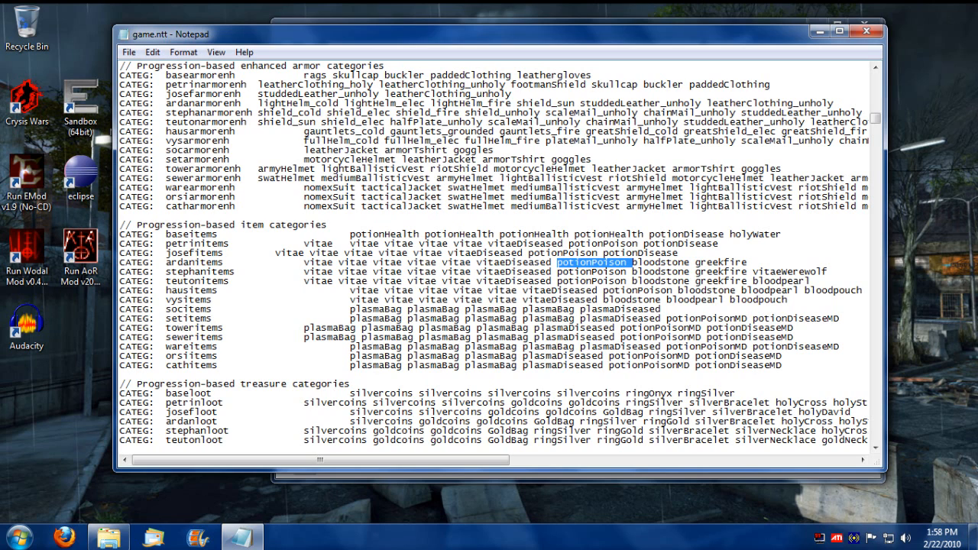
key(ctrl+Right)
key(ctrl+shift+Right)
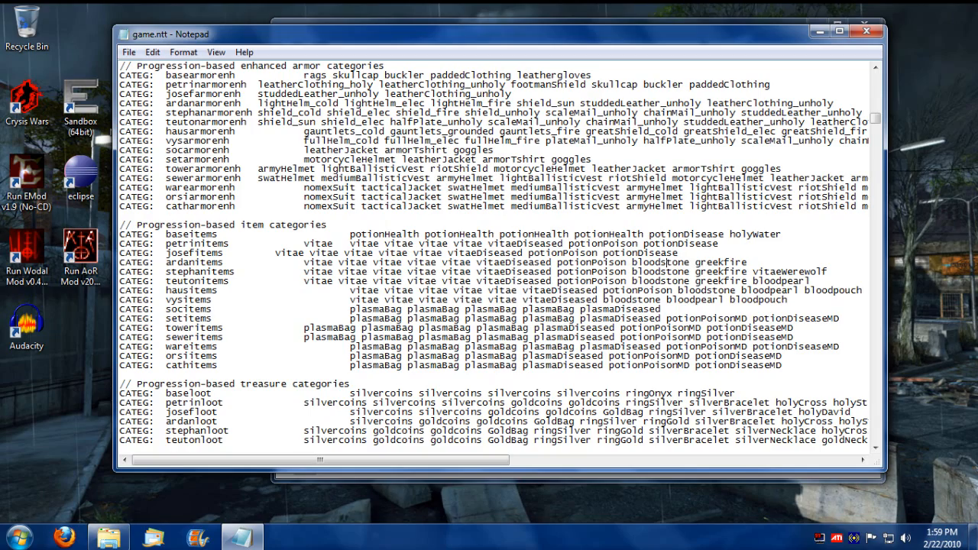
key(ctrl+Right)
key(ctrl+shift+Right)
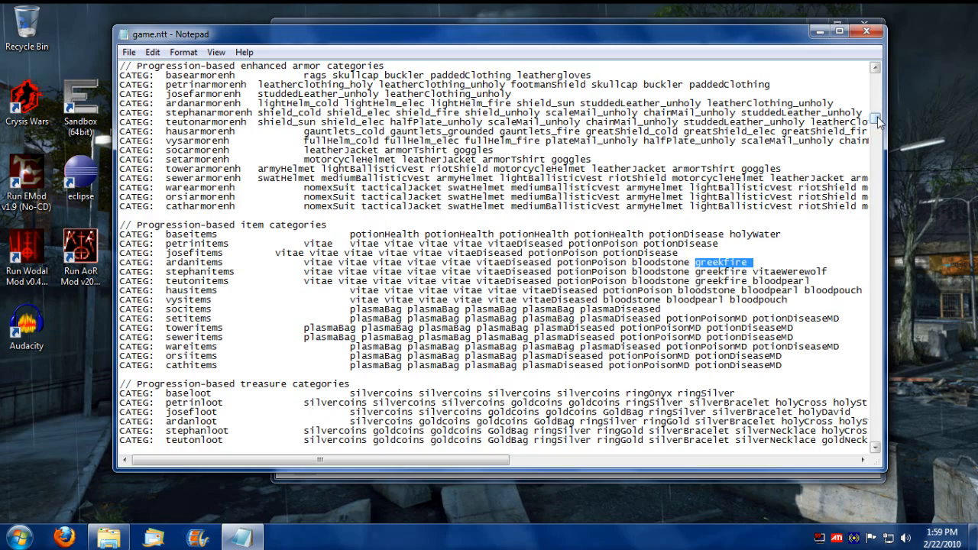
mouse_move(878, 116)
mouse_down()
mouse_move(879, 212)
mouse_move(879, 202)
mouse_up()
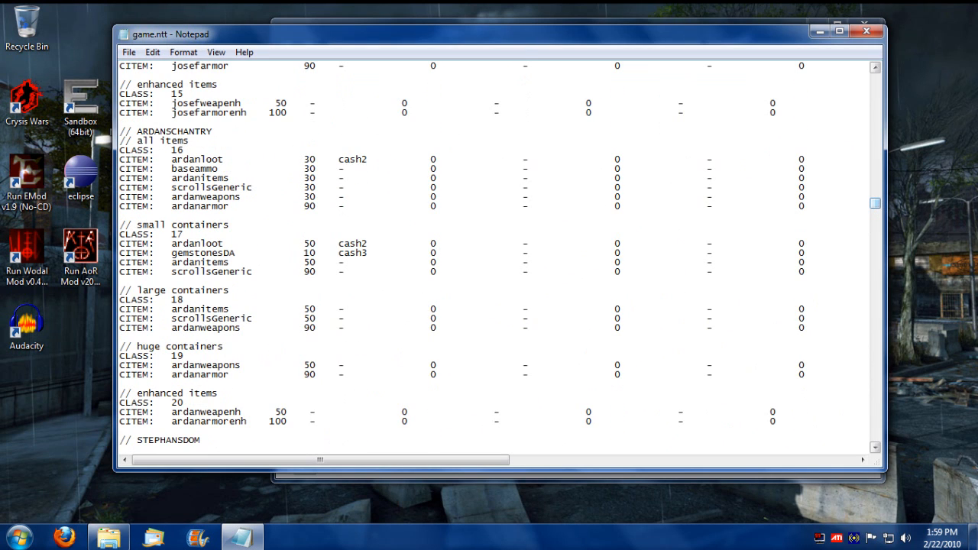
double_click(310, 263)
click(317, 271)
drag(428, 244, 806, 243)
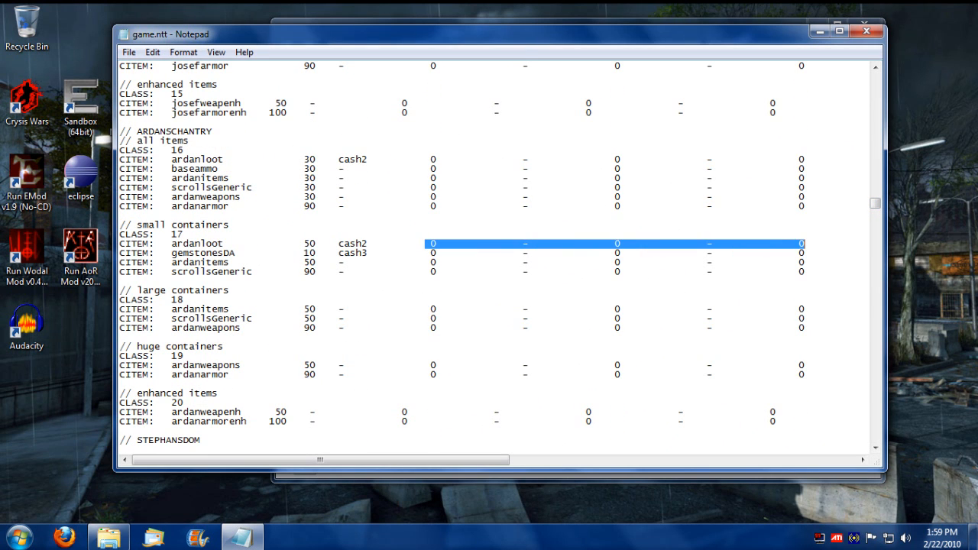
mouse_move(343, 460)
mouse_down()
mouse_move(479, 460)
mouse_move(321, 460)
mouse_up()
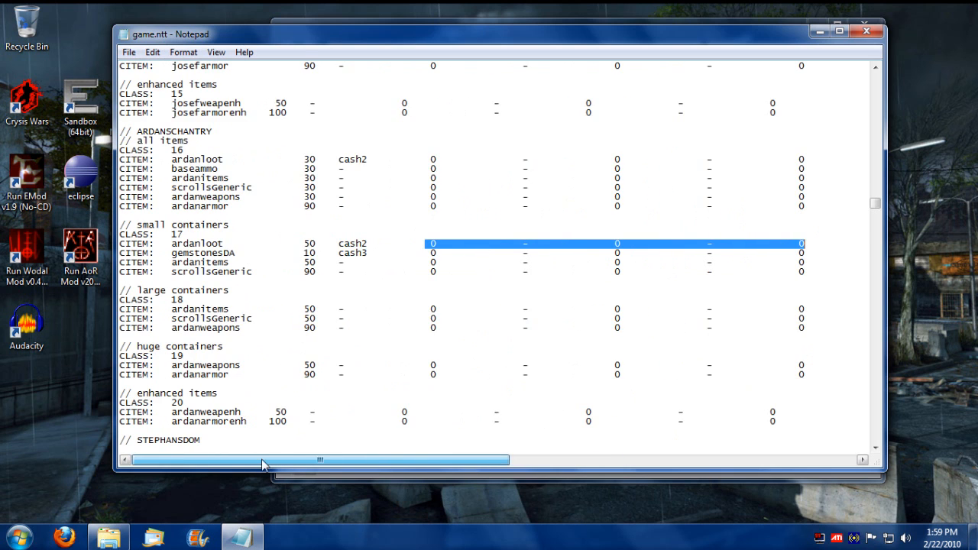
scroll(459, 268, up, 3)
drag(876, 203, 877, 81)
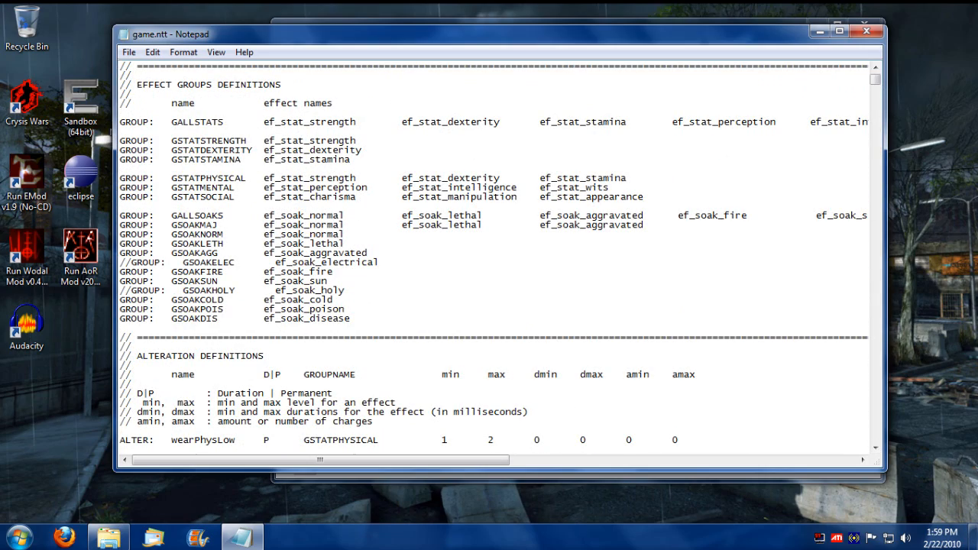
mouse_move(876, 78)
mouse_down()
mouse_move(876, 107)
mouse_move(877, 79)
mouse_up()
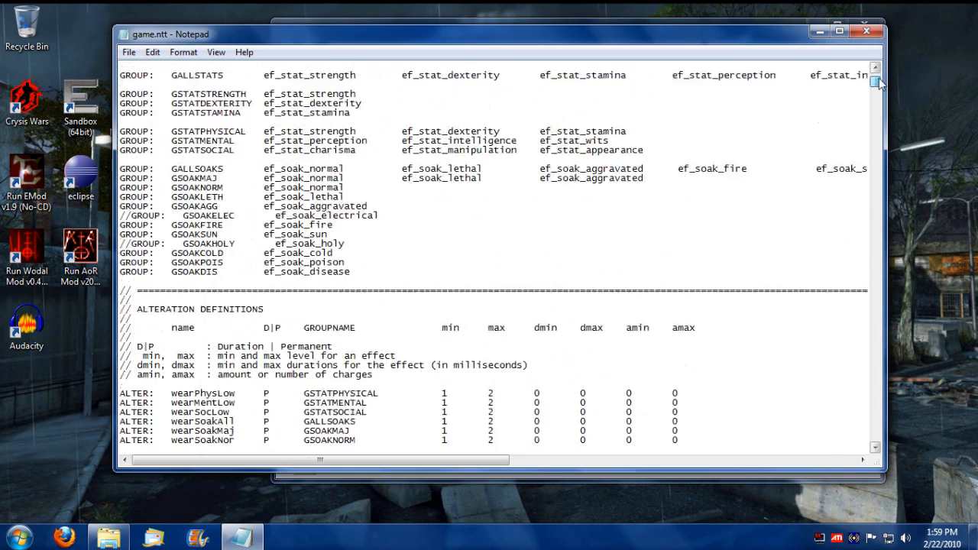
drag(877, 79, 879, 90)
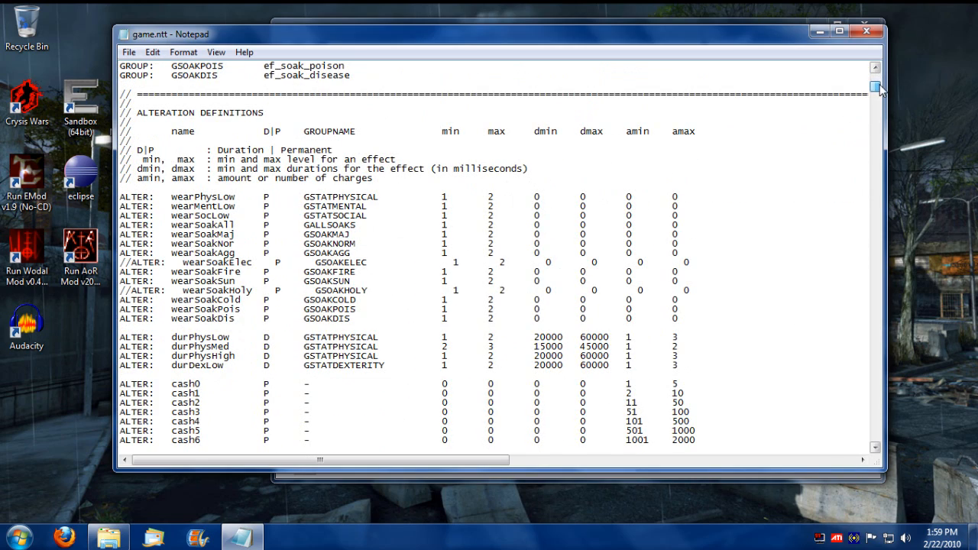
mouse_move(879, 90)
mouse_down()
mouse_move(879, 80)
mouse_move(878, 200)
mouse_up()
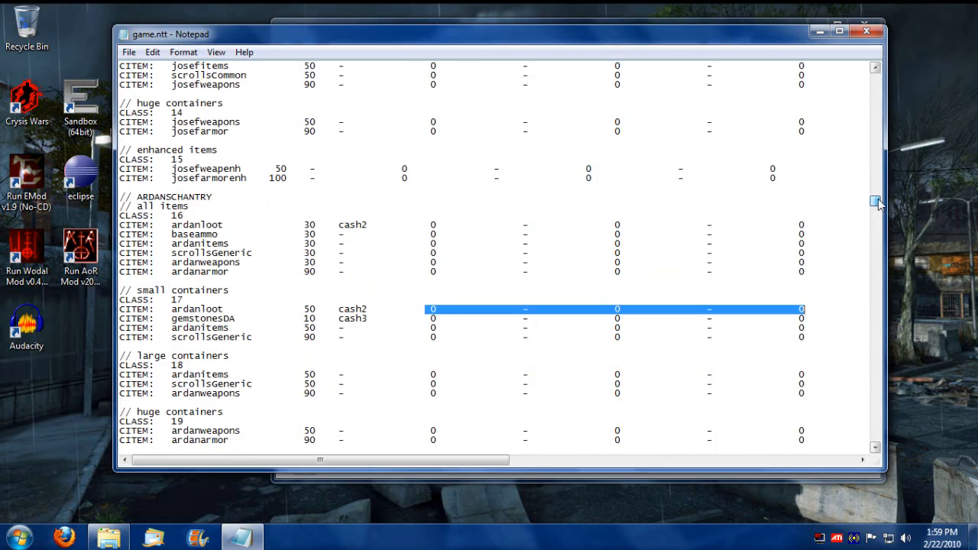
drag(879, 203, 880, 80)
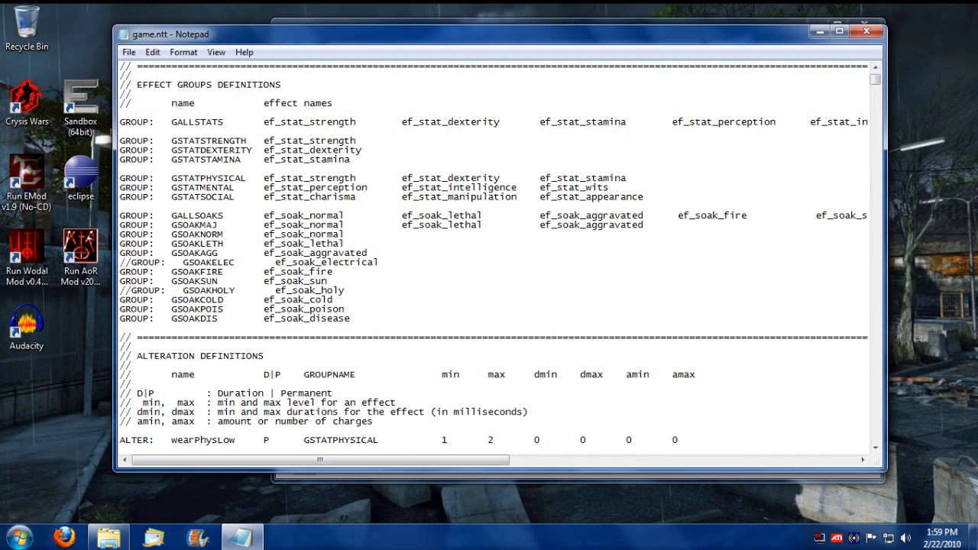
double_click(583, 178)
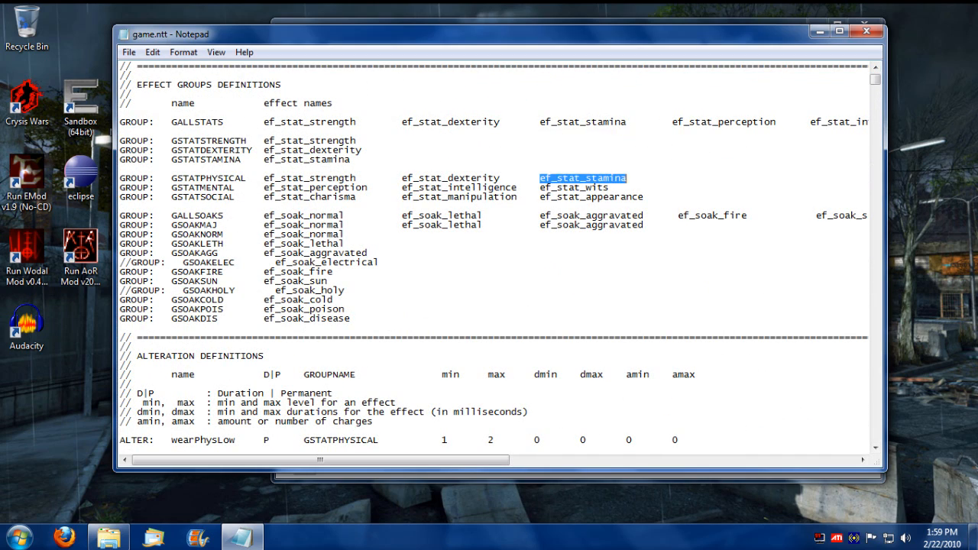
double_click(591, 197)
double_click(441, 215)
click(121, 206)
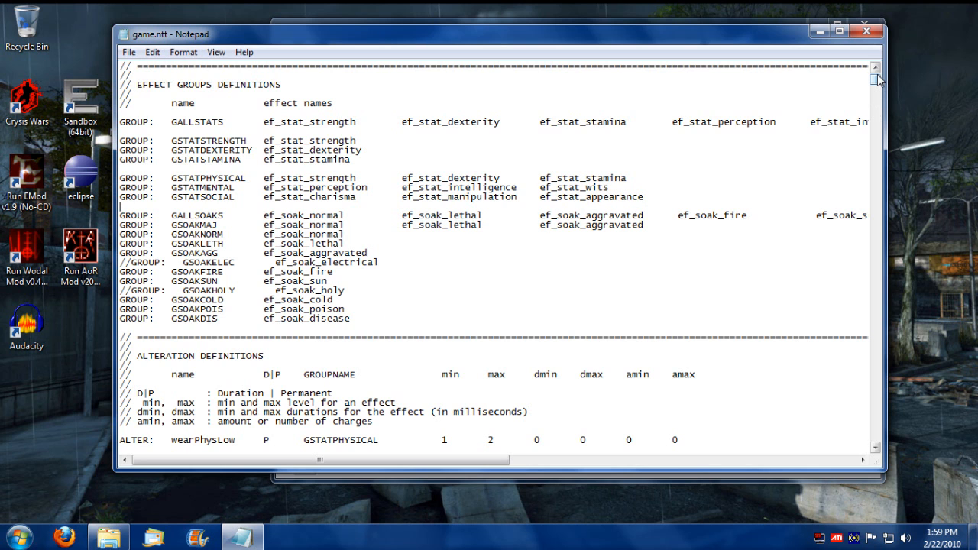
drag(877, 76, 877, 77)
drag(877, 76, 877, 93)
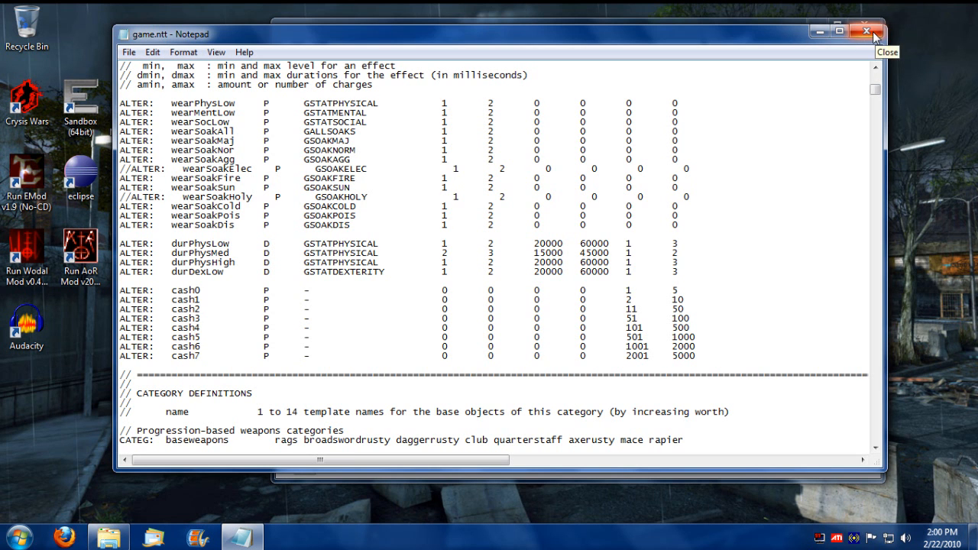
Step: Close game.ntt and move up from the misc folder to the MyMod folder
click(876, 35)
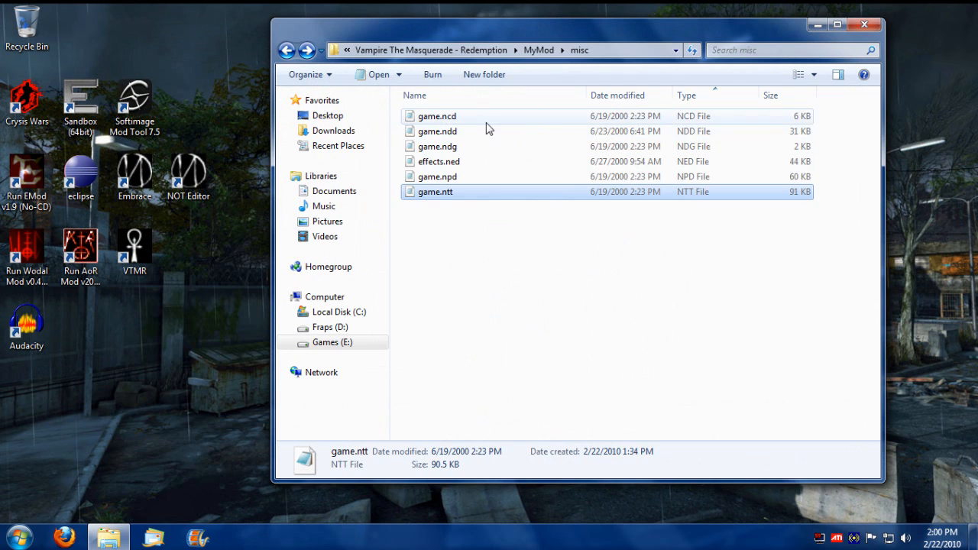
click(438, 117)
click(486, 265)
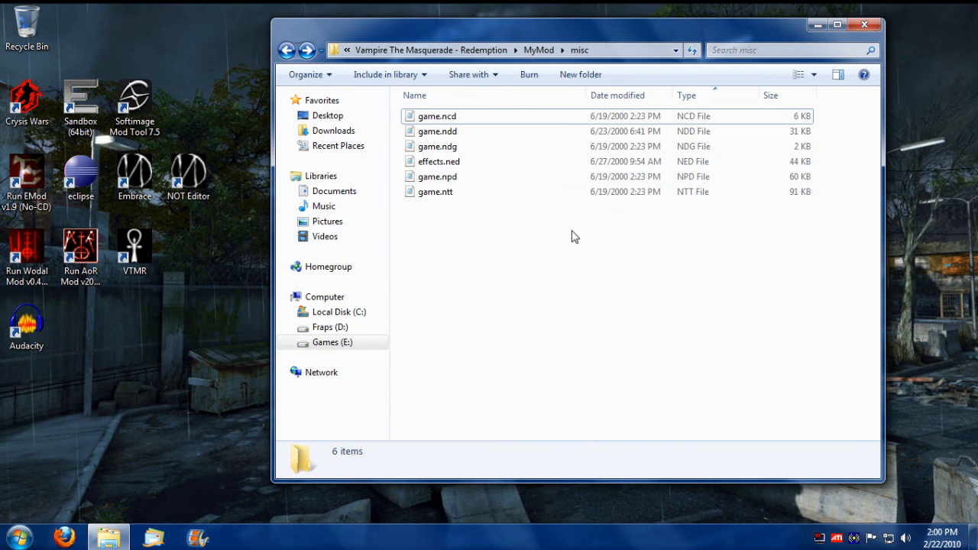
click(538, 50)
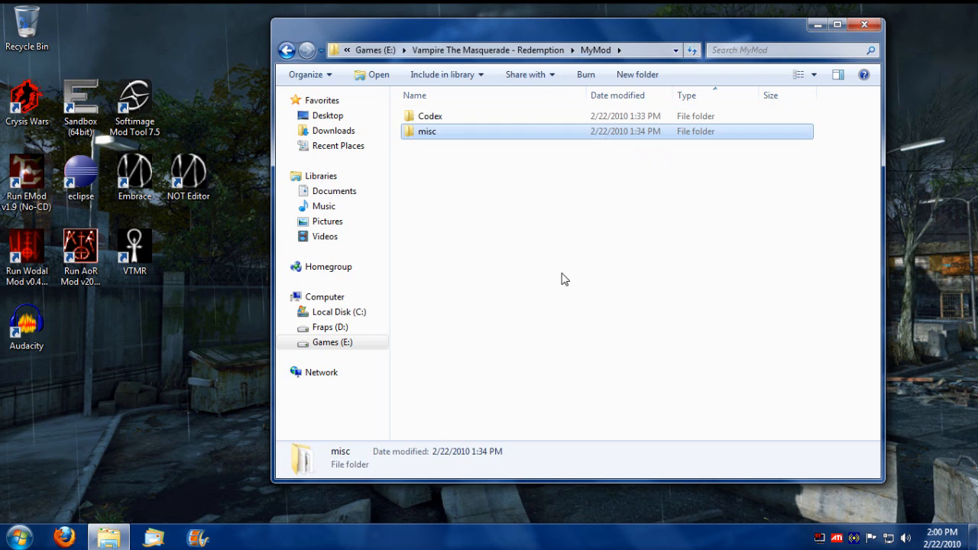